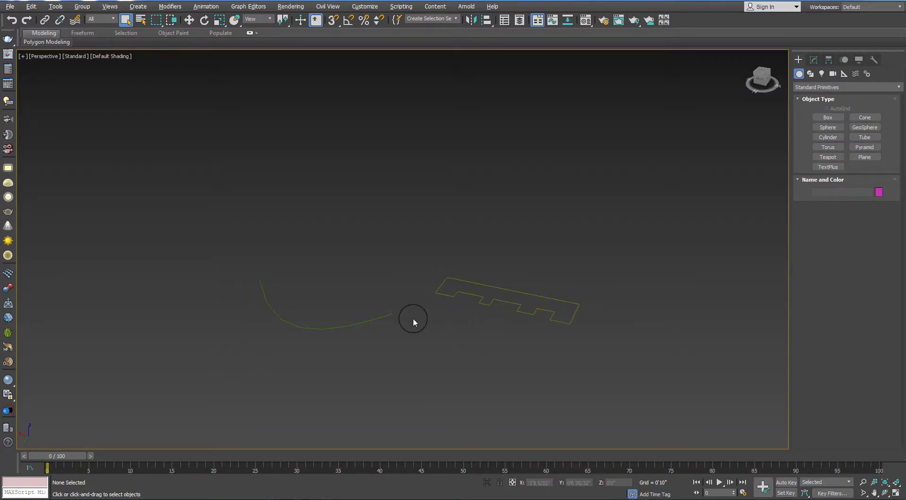
Step: Select the arc curve and start a Loft from the Compound Objects category
left_click(328, 327)
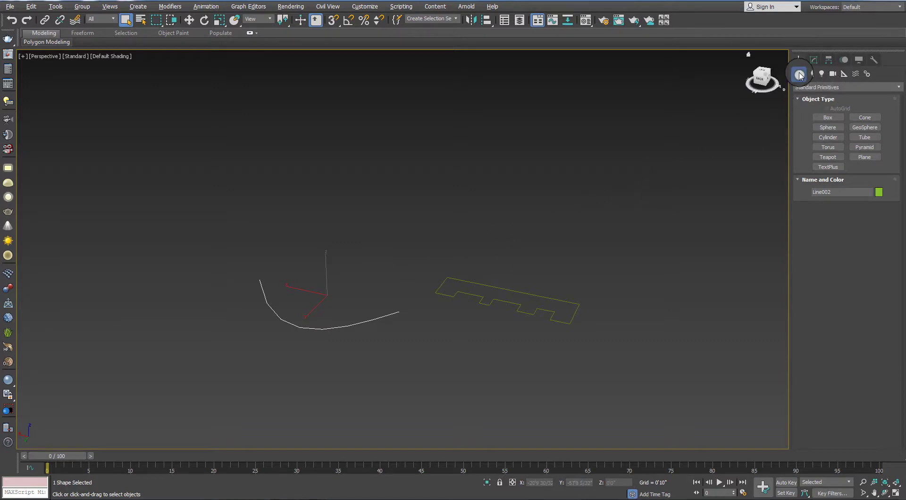
mouse_move(761, 79)
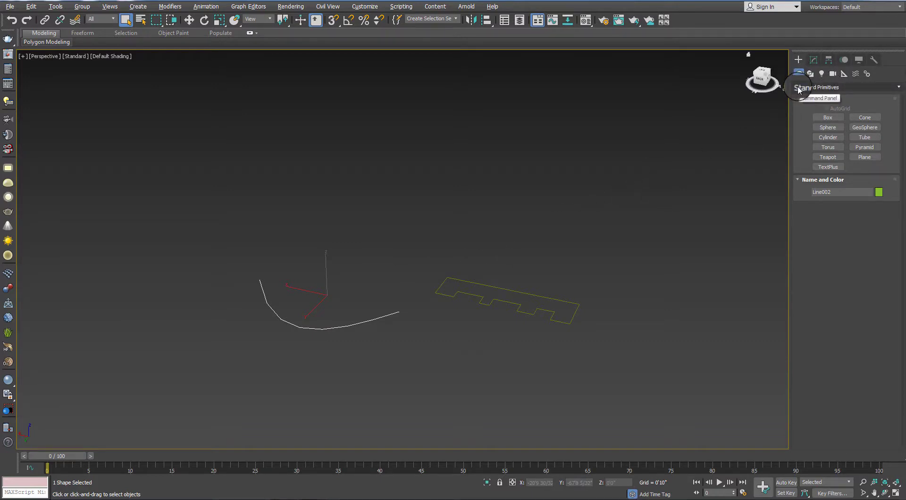
left_click(798, 88)
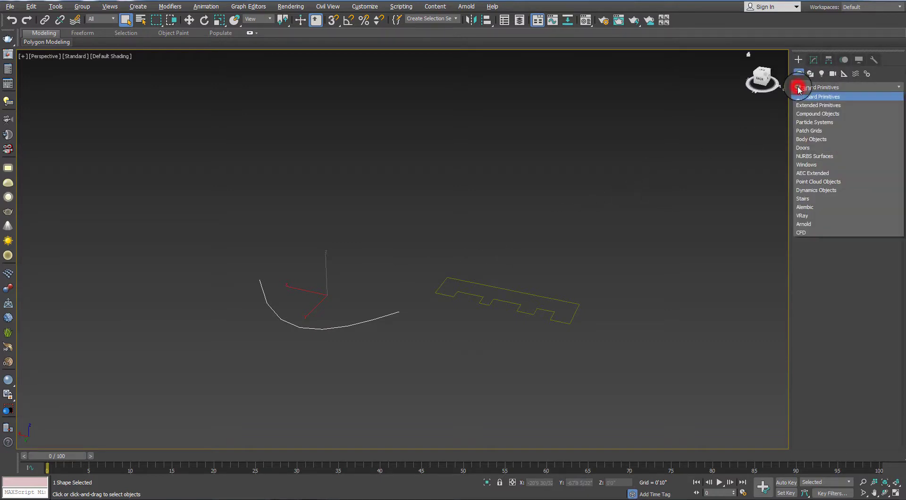
left_click(798, 114)
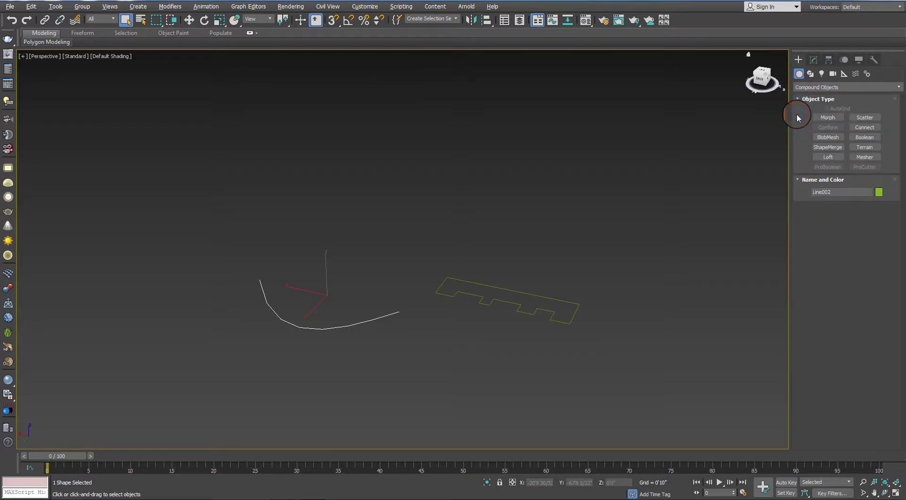
left_click(824, 159)
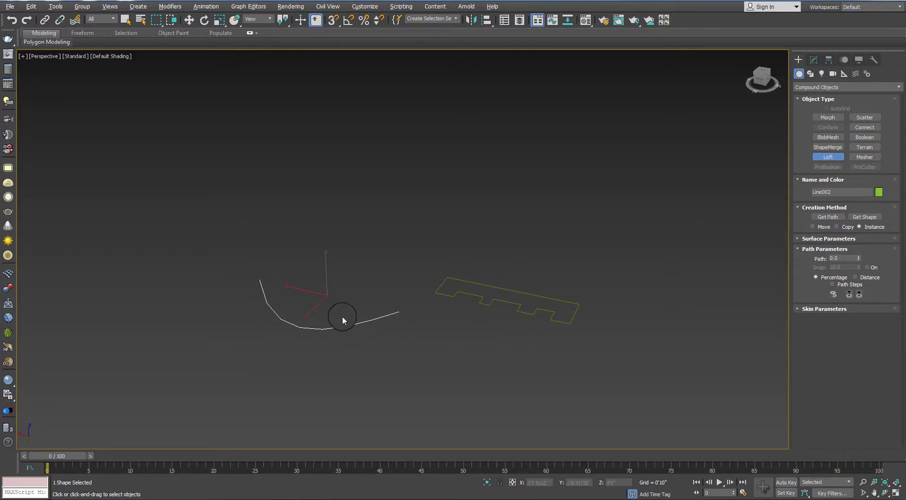
Step: Use Get Shape to pick the notched profile, then orbit around the stepped loft
left_click(867, 220)
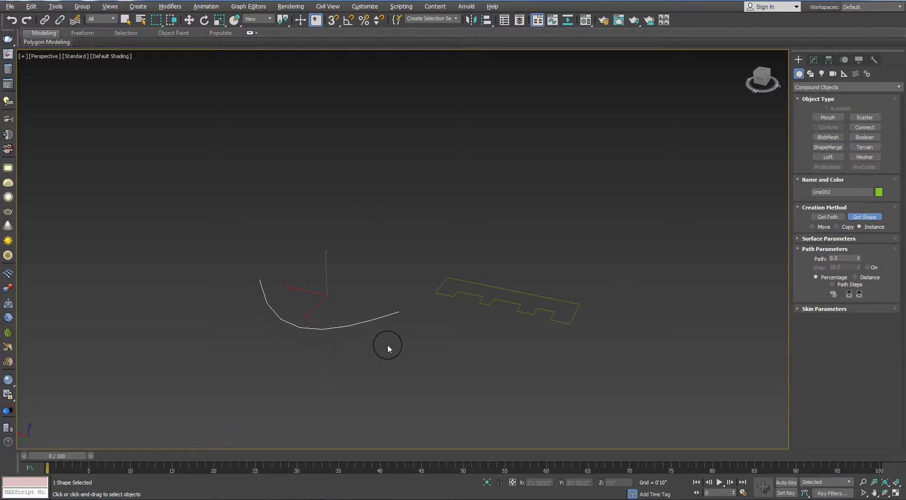
left_click(503, 306)
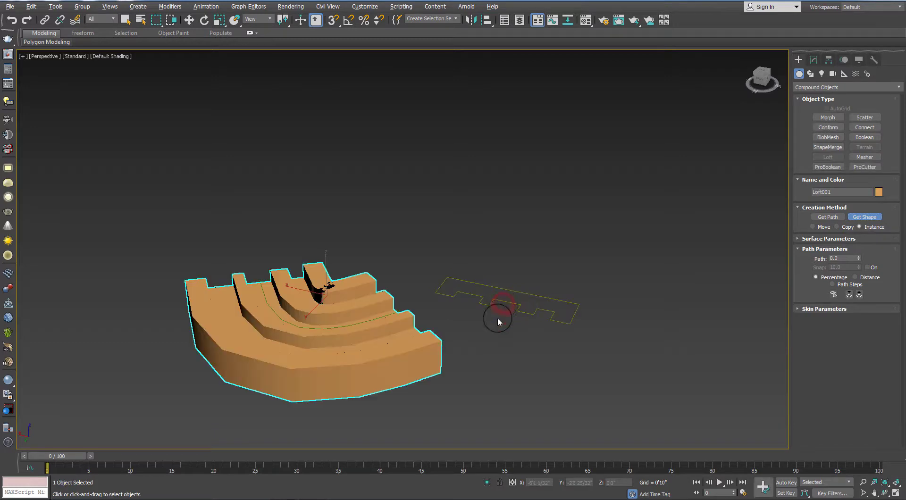
mouse_move(519, 367)
middle_mouse_down("alt")
mouse_move(468, 380)
mouse_move(407, 268)
middle_mouse_up("alt")
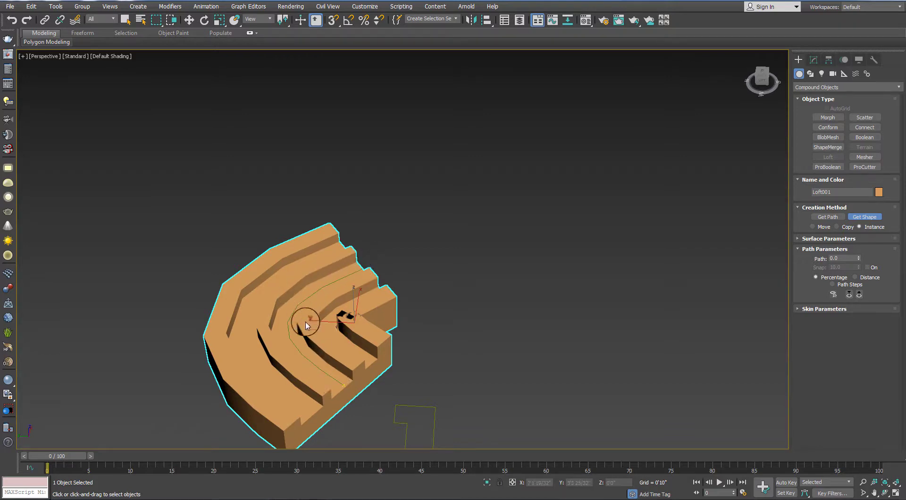
middle_click_drag(518, 379, 521, 228)
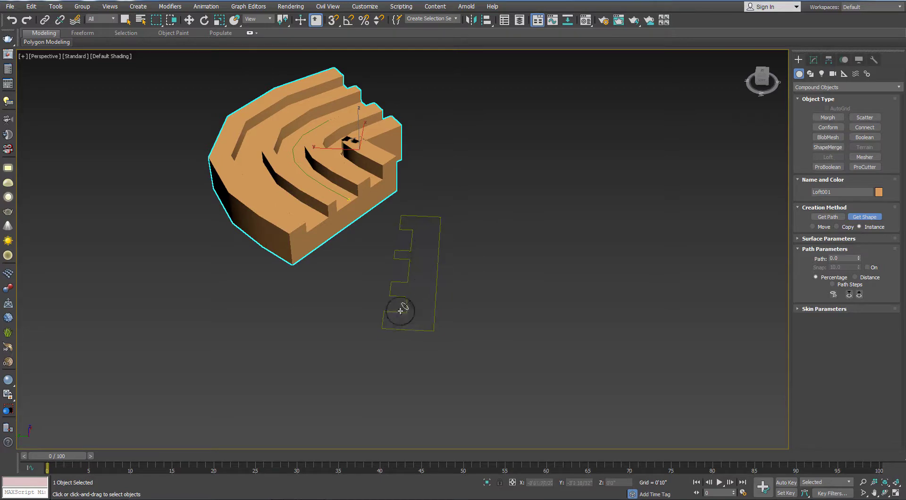
mouse_move(454, 364)
middle_mouse_down("alt")
mouse_move(475, 350)
mouse_move(364, 295)
mouse_move(367, 360)
mouse_move(329, 269)
middle_mouse_up("alt")
mouse_move(395, 316)
middle_mouse_down("alt")
mouse_move(434, 324)
mouse_move(431, 336)
middle_mouse_up("alt")
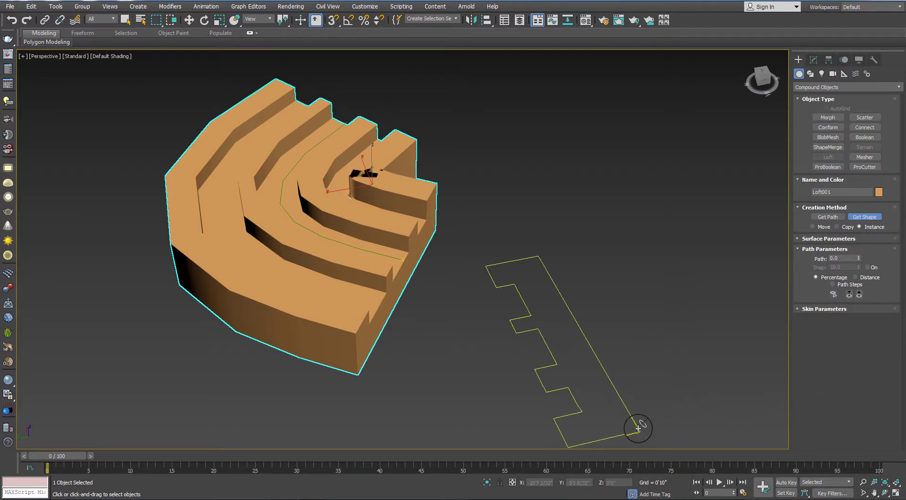
Step: Select the notched profile spline and enter its Vertex sub-object mode in the Modify panel
key("w")
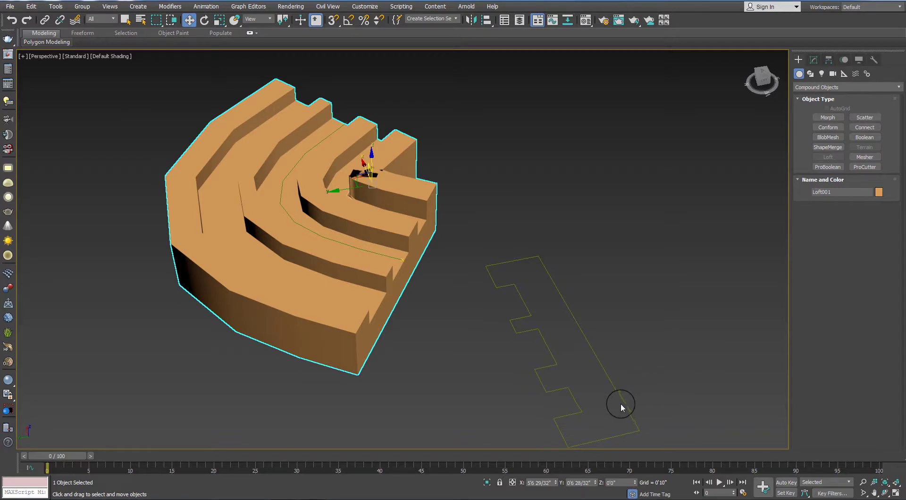
left_click(622, 404)
left_click(814, 60)
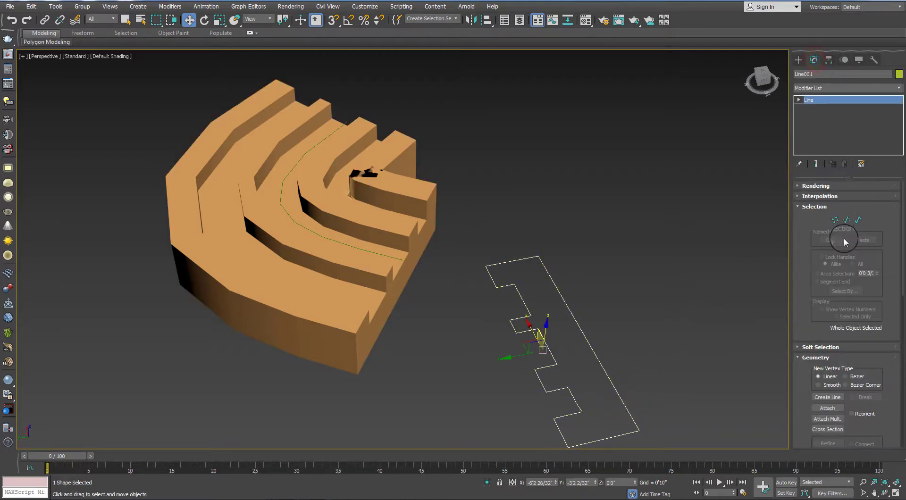
middle_click_drag(666, 308, 635, 258)
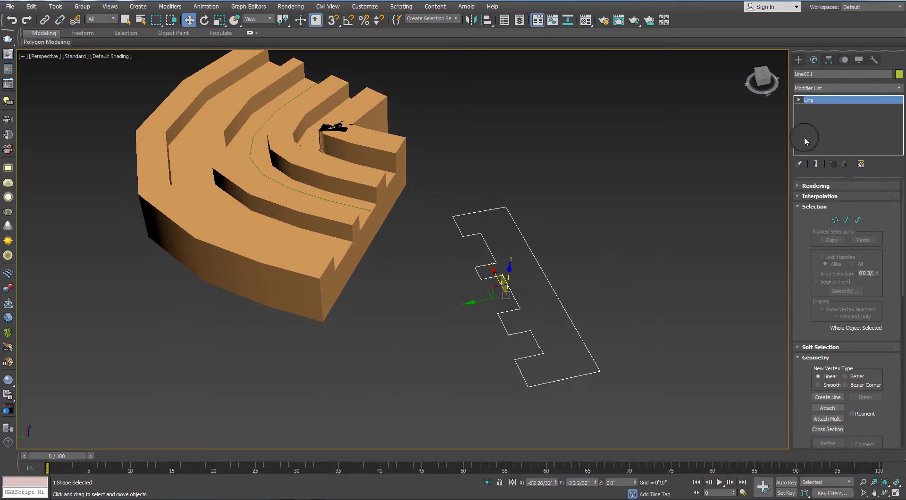
left_click(834, 220)
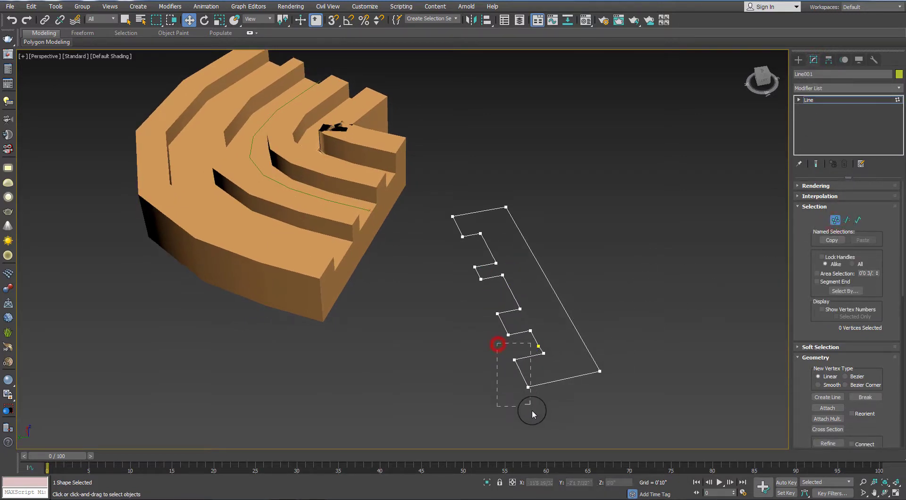
Step: Box-select the profile's two bottom vertices and move them down and outward
mouse_move(497, 344)
left_mouse_down()
mouse_move(532, 412)
mouse_move(436, 392)
left_mouse_up()
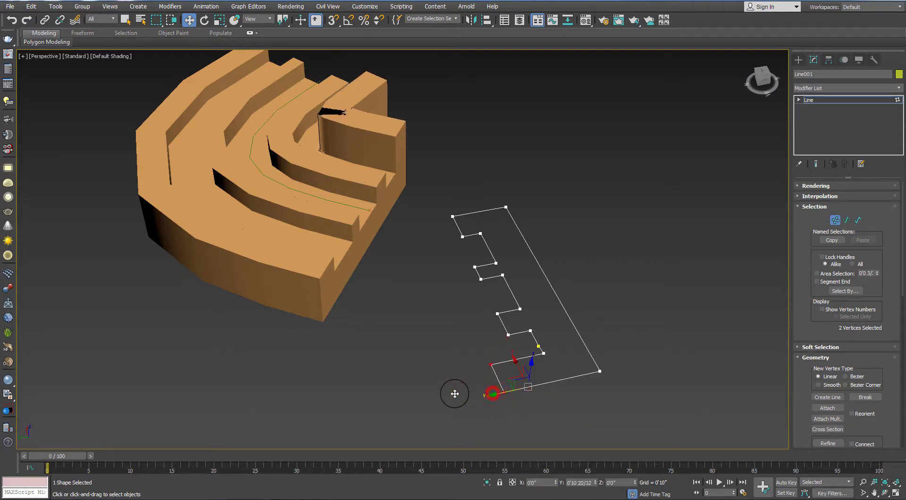
middle_click_drag(392, 256, 399, 297)
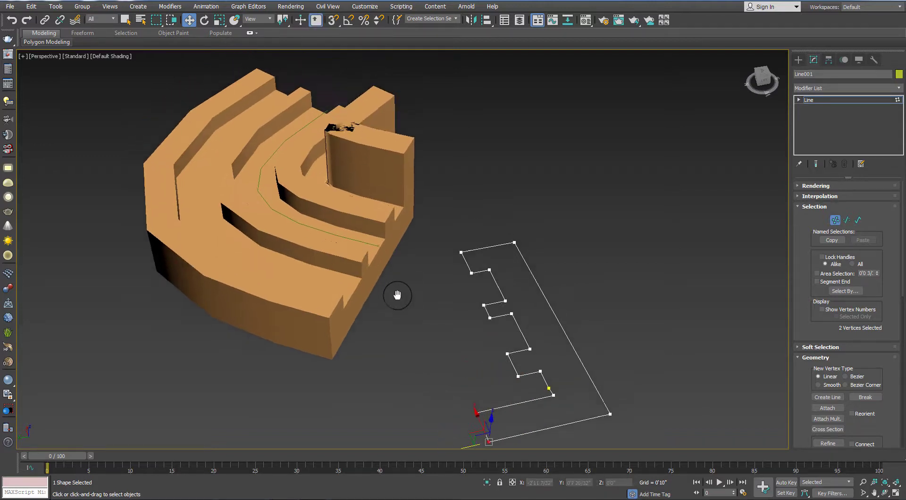
mouse_move(436, 231)
left_mouse_down()
mouse_move(490, 298)
mouse_move(478, 288)
mouse_move(407, 283)
left_mouse_up()
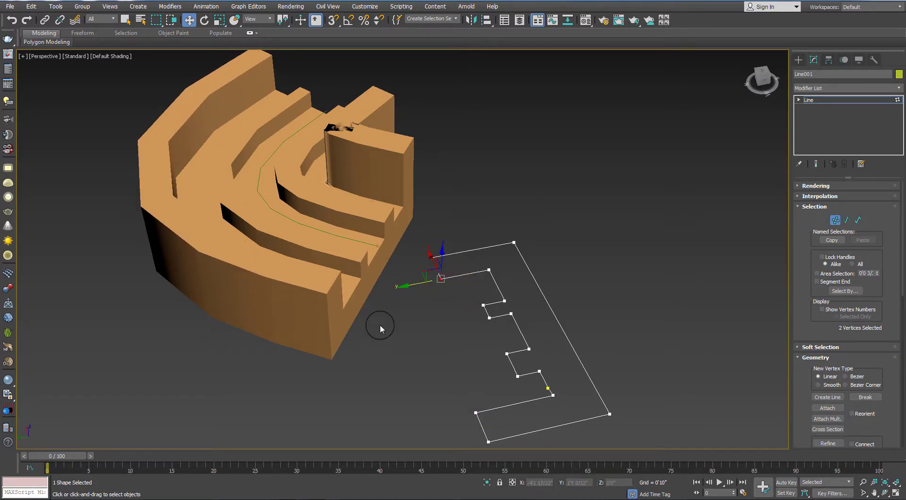
scroll(381, 328, "down", 5)
mouse_move(540, 370)
middle_mouse_down("alt")
mouse_move(443, 344)
mouse_move(412, 394)
mouse_move(453, 412)
mouse_move(499, 372)
mouse_move(485, 359)
middle_mouse_up("alt")
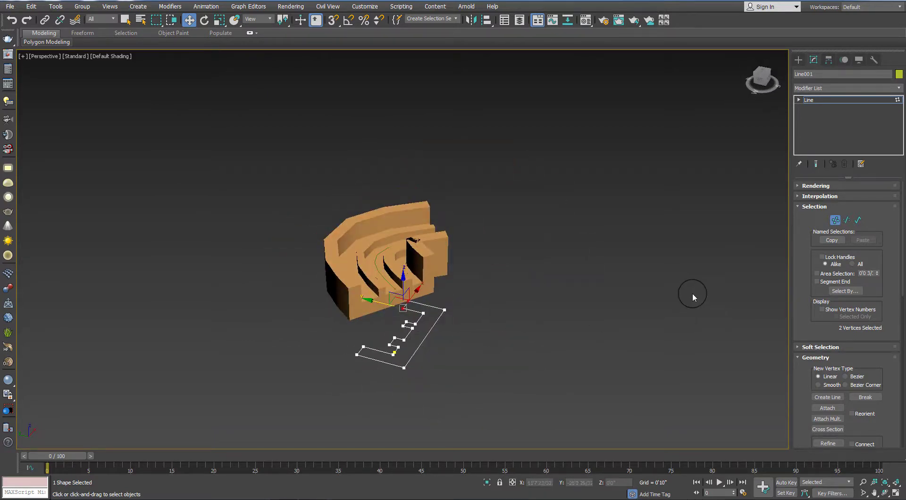
Step: Deselect the vertices, select Loft001 and open its Skin Parameters in the Modify panel
left_click(624, 363)
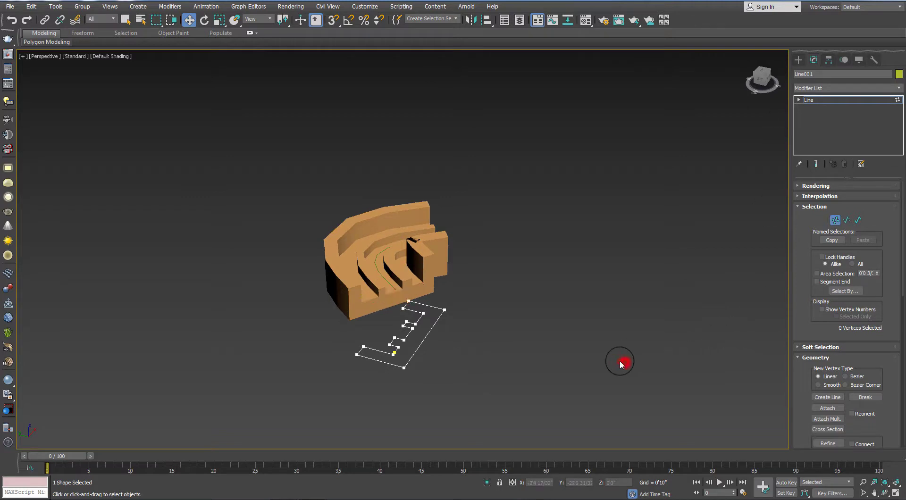
left_click(613, 265)
left_click(801, 60)
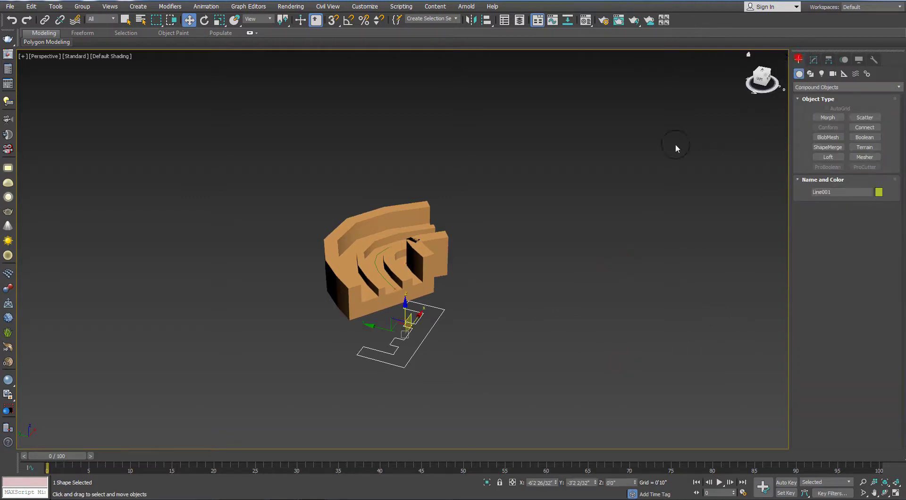
left_click(354, 283)
left_click(813, 60)
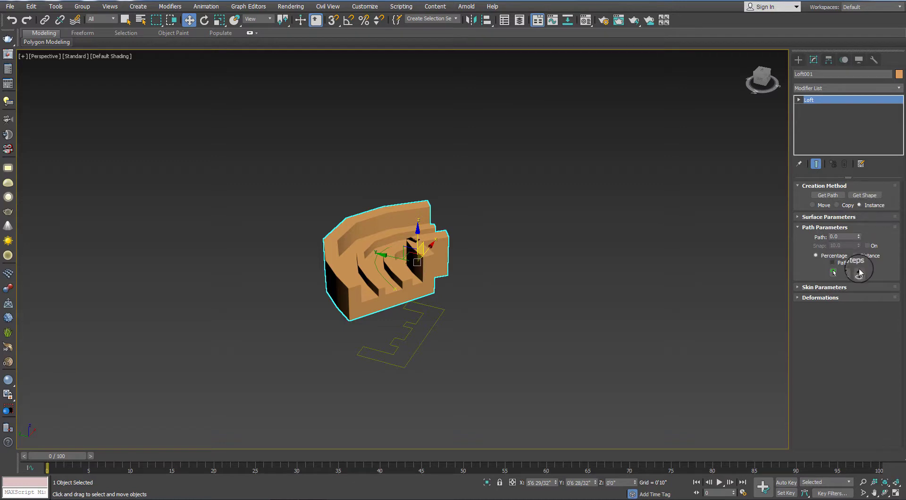
left_click(799, 287)
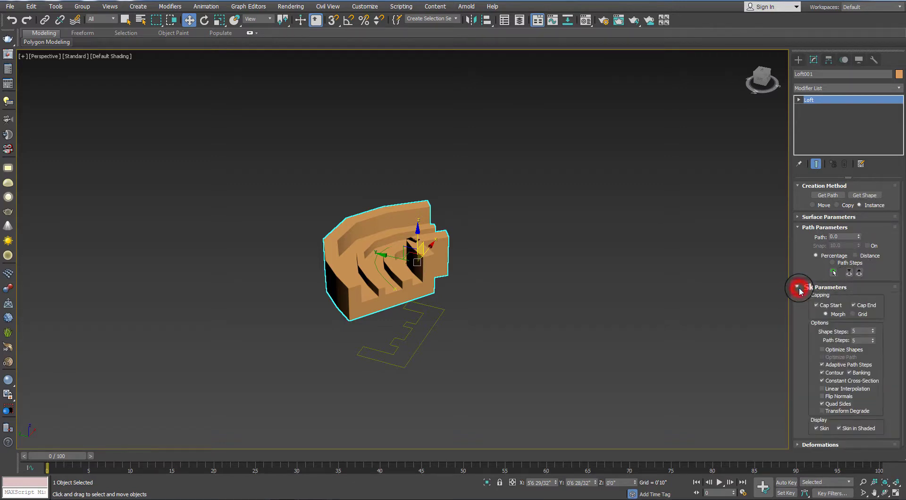
left_click(361, 284)
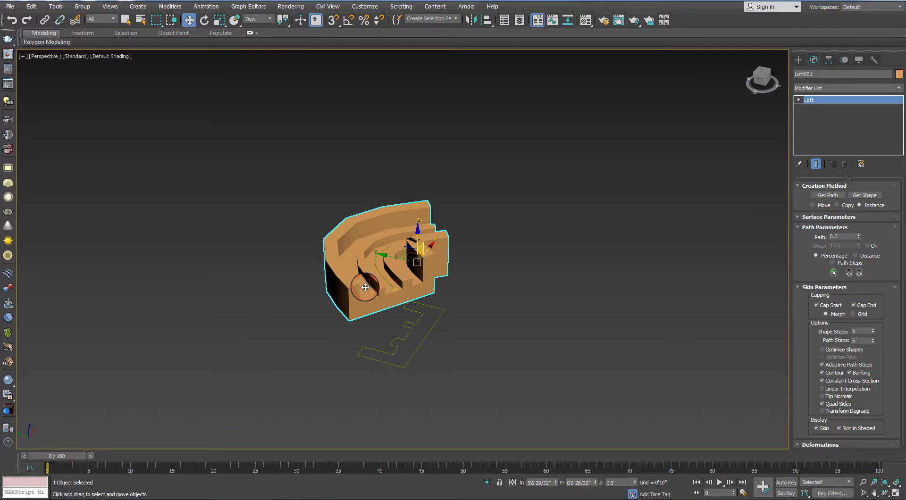
scroll(365, 287, "up", 5)
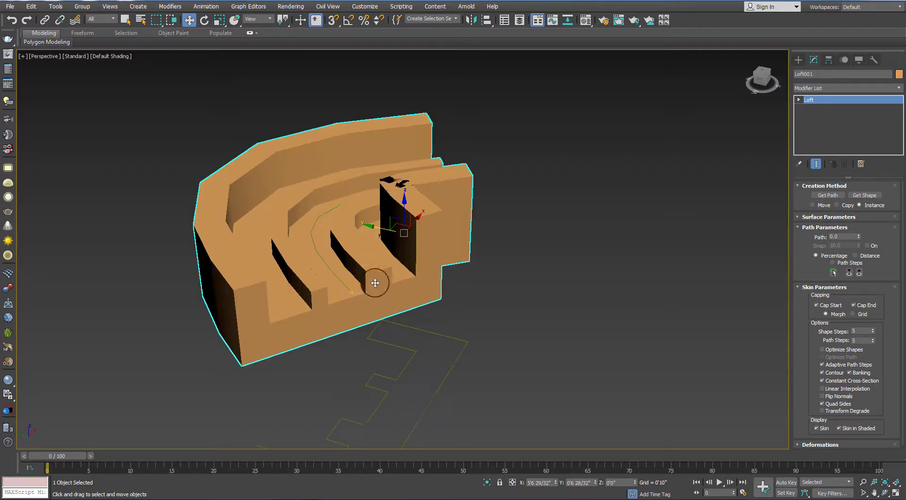
Step: Toggle Cap Start off and back on, orbiting to check the loft's start
left_click(816, 305)
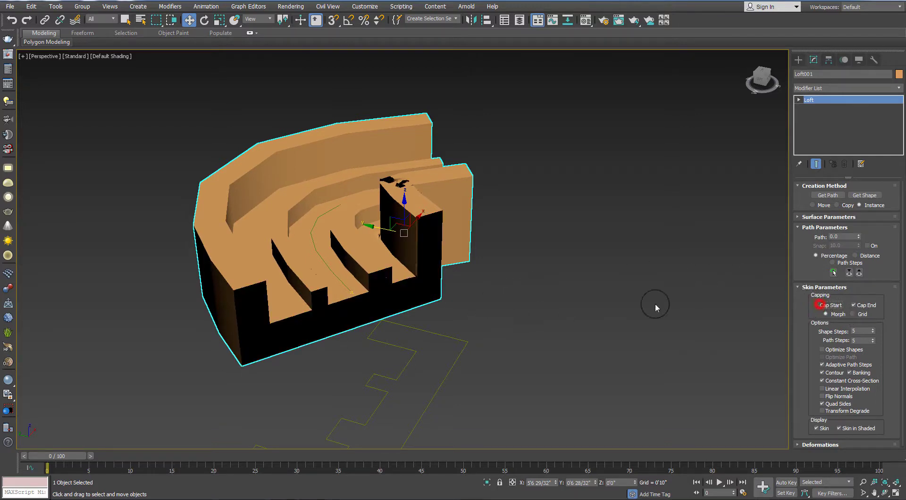
mouse_move(476, 352)
middle_mouse_down("alt")
mouse_move(466, 319)
mouse_move(450, 320)
mouse_move(366, 237)
middle_mouse_up("alt")
mouse_move(398, 299)
middle_mouse_down()
mouse_move(431, 336)
mouse_move(475, 353)
mouse_move(462, 355)
middle_mouse_up()
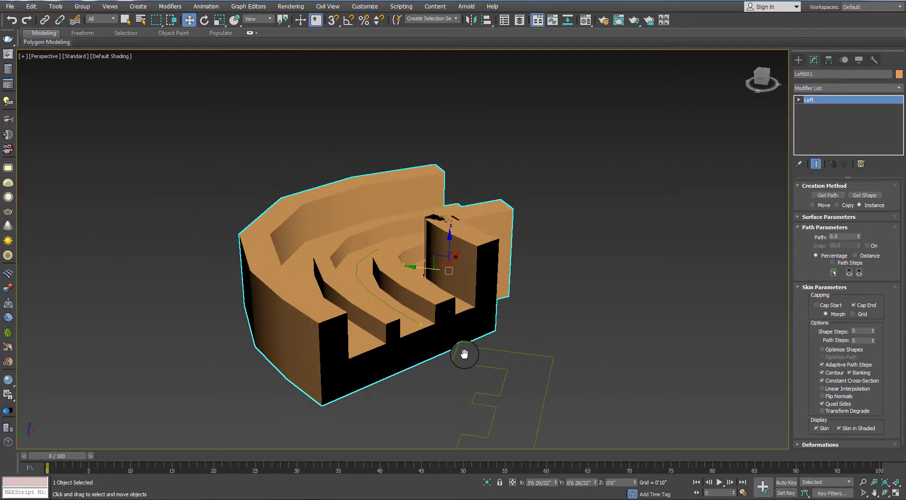
left_click(821, 307)
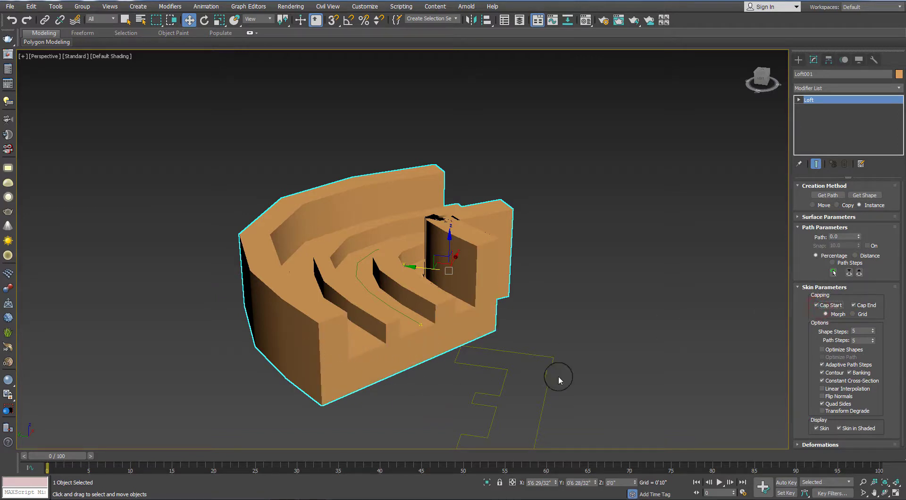
Step: Toggle Cap End off and back on, inspecting the closed end from several angles
left_click(853, 304)
mouse_move(534, 244)
middle_mouse_down("alt")
mouse_move(430, 238)
mouse_move(432, 188)
middle_mouse_up("alt")
mouse_move(433, 316)
middle_mouse_down("alt")
mouse_move(461, 287)
mouse_move(481, 304)
middle_mouse_up("alt")
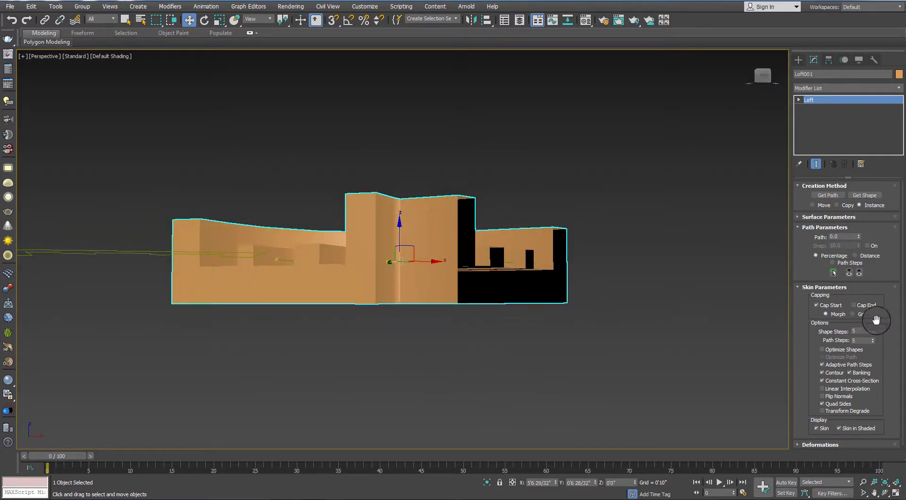
left_click(853, 305)
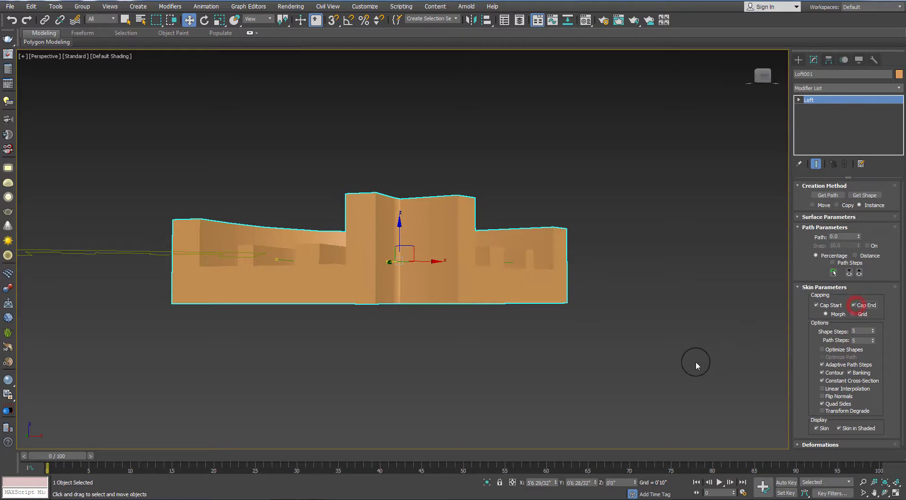
mouse_move(658, 352)
middle_mouse_down("alt")
mouse_move(688, 376)
mouse_move(571, 366)
mouse_move(582, 334)
mouse_move(548, 333)
mouse_move(532, 351)
middle_mouse_up("alt")
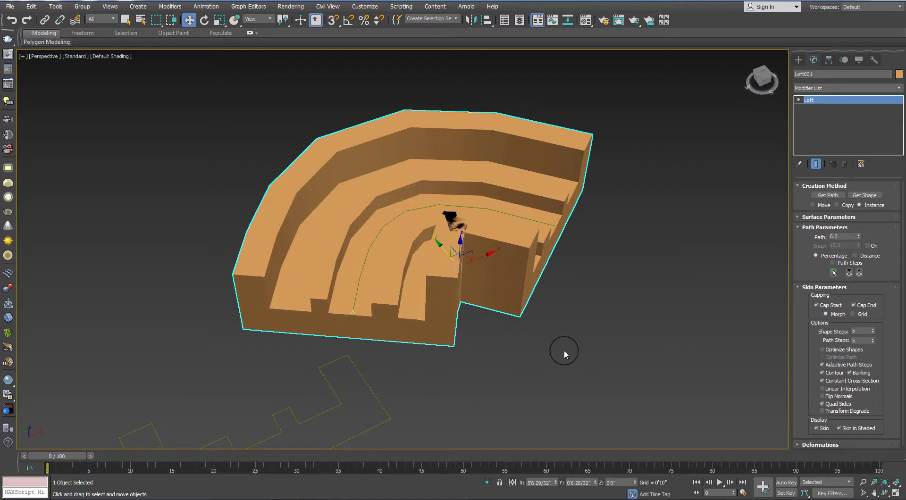
Step: Turn on Edged Faces with F4 and set the loft's Shape Steps to 4
key("F5")
key("F4")
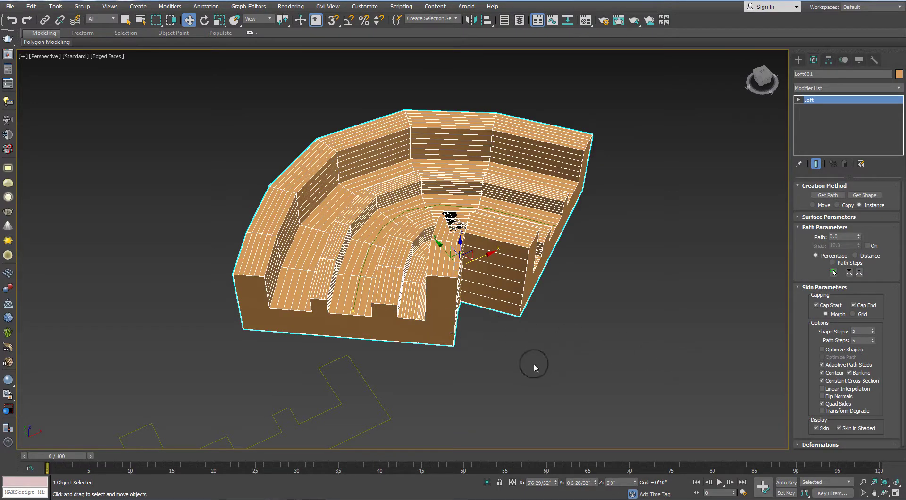
middle_click_drag(522, 368, 542, 361, "alt")
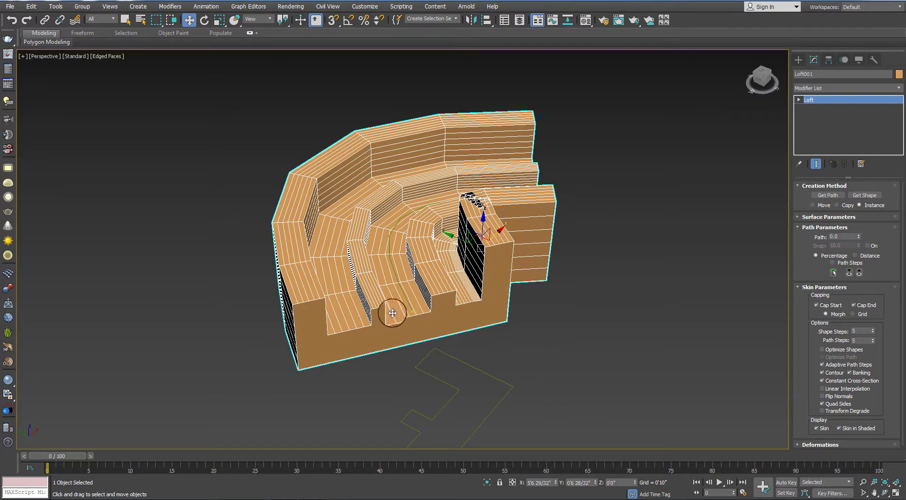
scroll(391, 312, "up", 5)
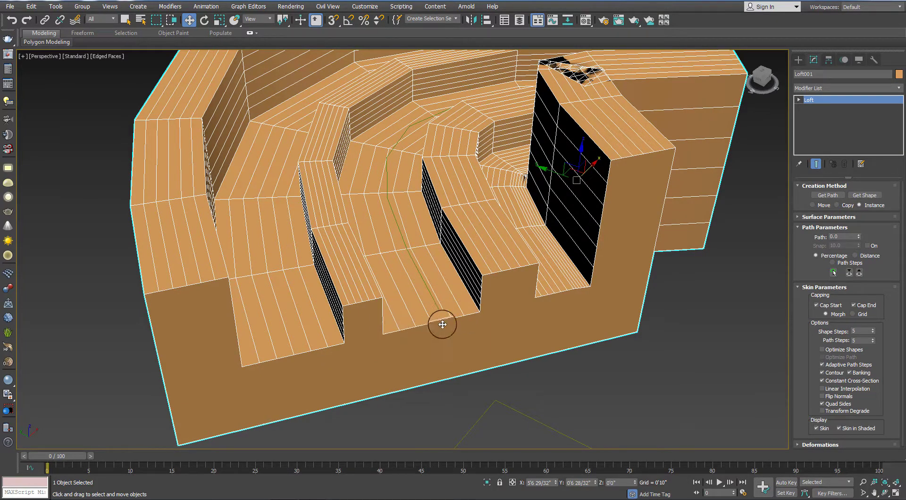
double_click(854, 331)
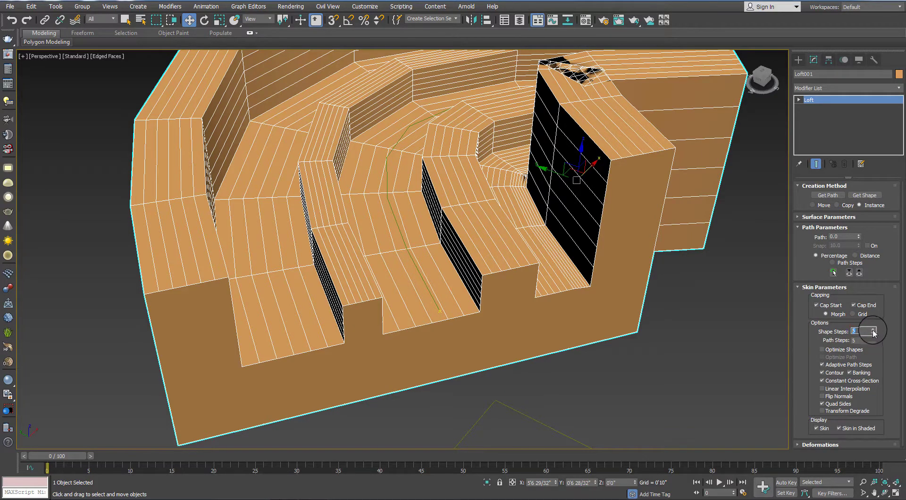
left_click_drag(873, 333, 873, 334)
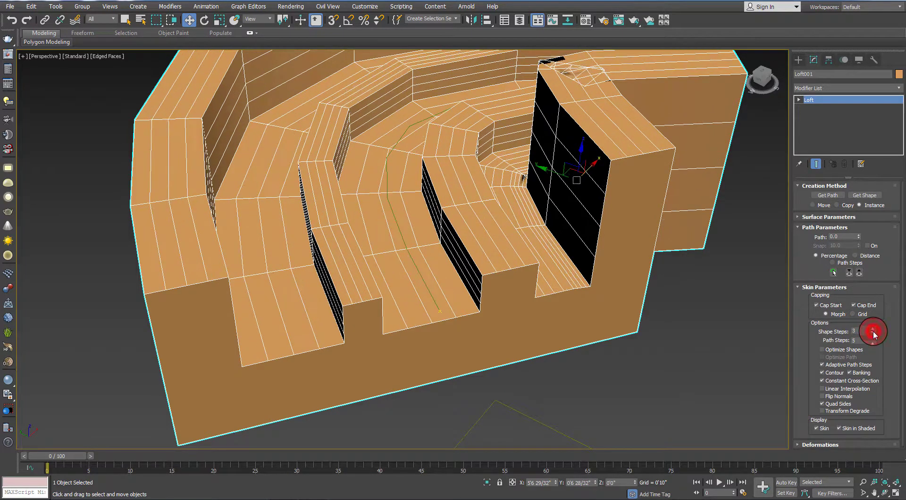
left_click(873, 333)
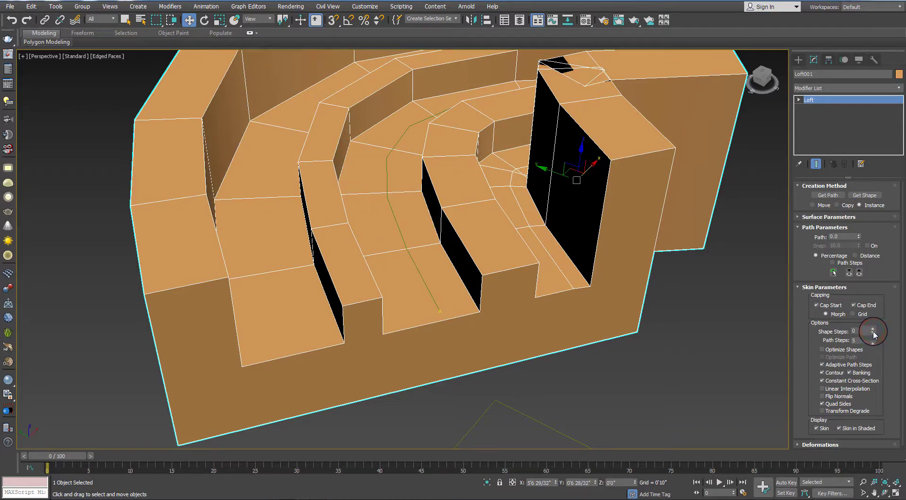
left_click_drag(873, 332, 873, 328)
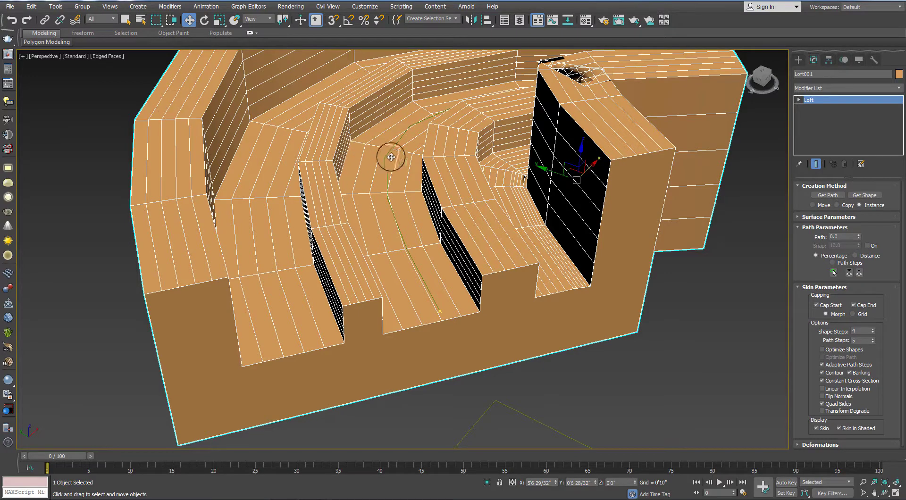
Step: Set the loft's Path Steps to 7 after briefly lowering it to 3
left_click(874, 341)
left_click(873, 340)
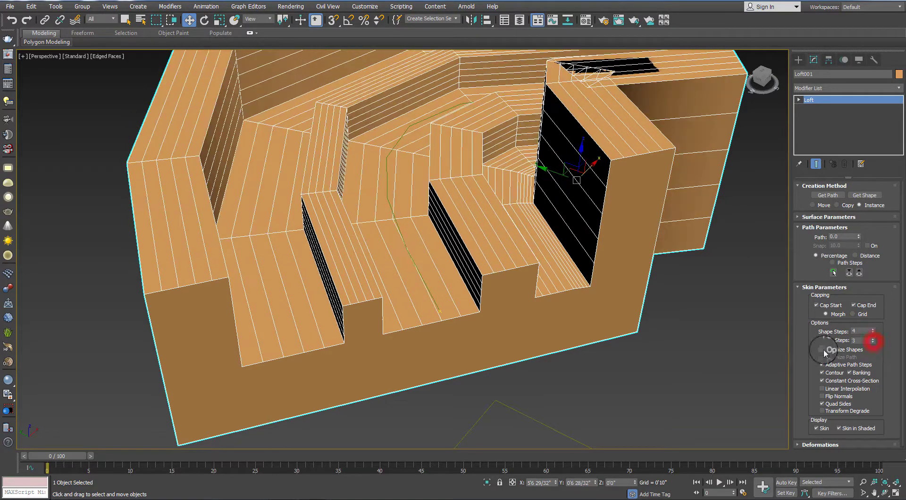
middle_click_drag(586, 369, 434, 375, "alt")
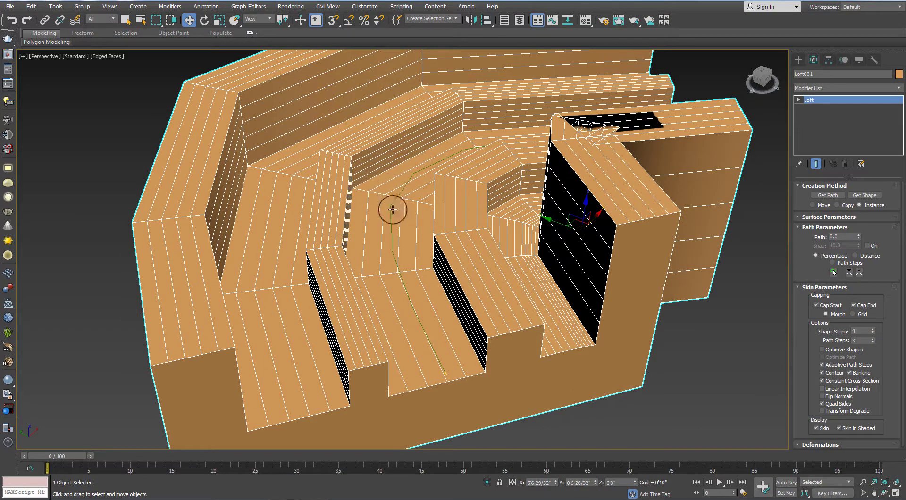
left_click(871, 338)
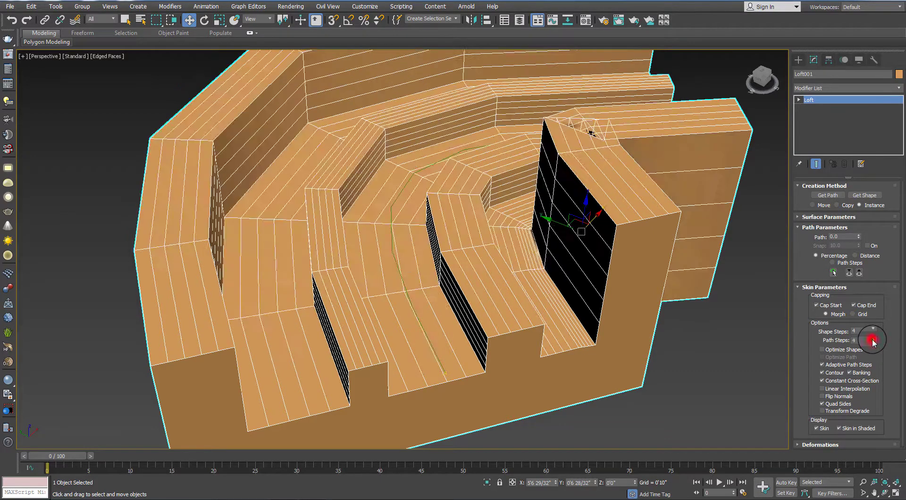
left_click(871, 338)
left_click(871, 338)
left_click(872, 339)
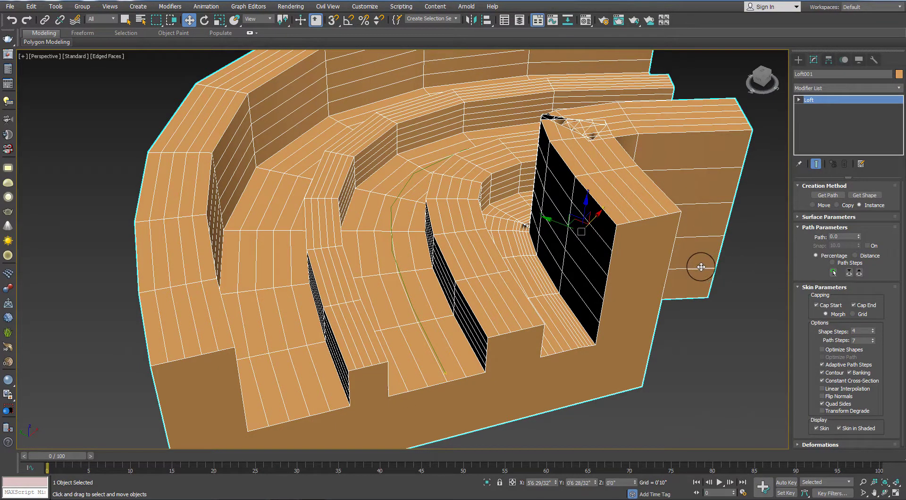
left_click(564, 382)
left_click(601, 398)
Step: Dismiss the loft's context menu, deselect the loft and reframe the view
right_click(715, 350)
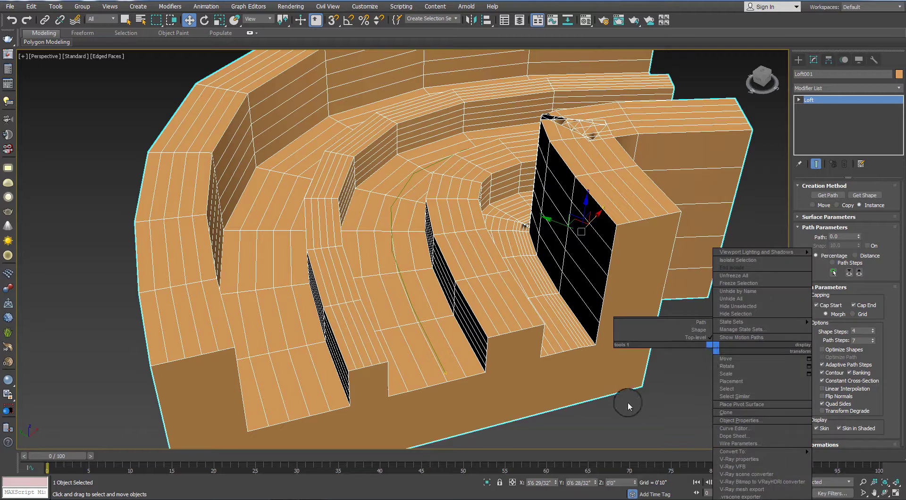
left_click(642, 422)
left_click(798, 60)
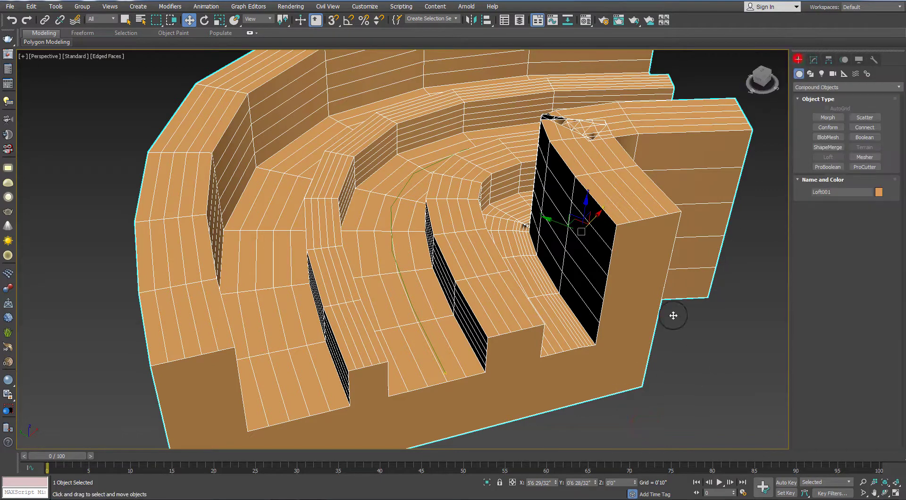
left_click(677, 349)
scroll(677, 349, "down", 5)
mouse_move(656, 310)
middle_mouse_down()
mouse_move(499, 307)
mouse_move(488, 325)
mouse_move(502, 331)
mouse_move(597, 259)
middle_mouse_up()
scroll(487, 326, "up", 3)
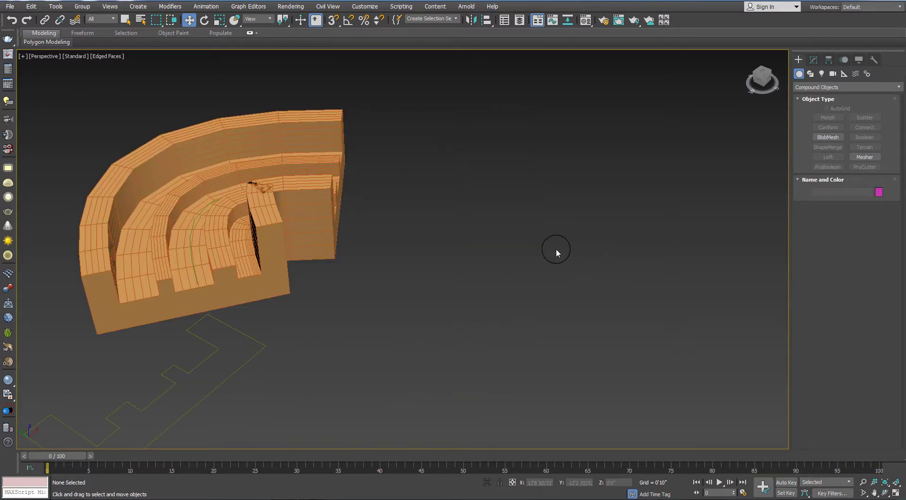
Step: Draw the curved spline Line003 with the Line tool and begin a second line
left_click(810, 74)
left_click(825, 124)
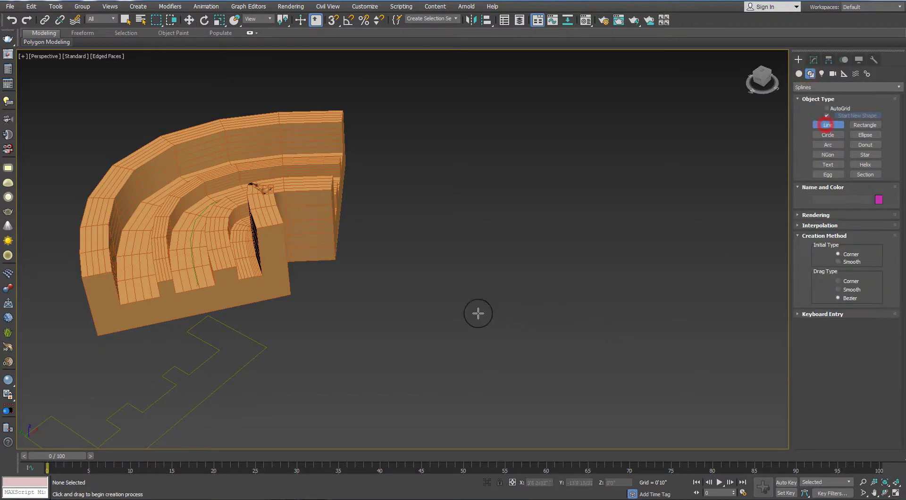
left_click(476, 274)
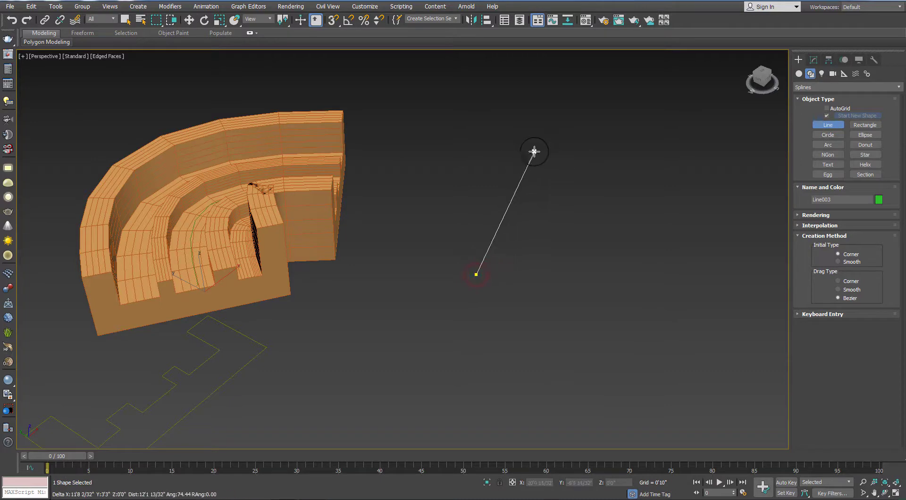
mouse_move(534, 151)
left_mouse_down()
mouse_move(559, 164)
mouse_move(592, 229)
left_mouse_up()
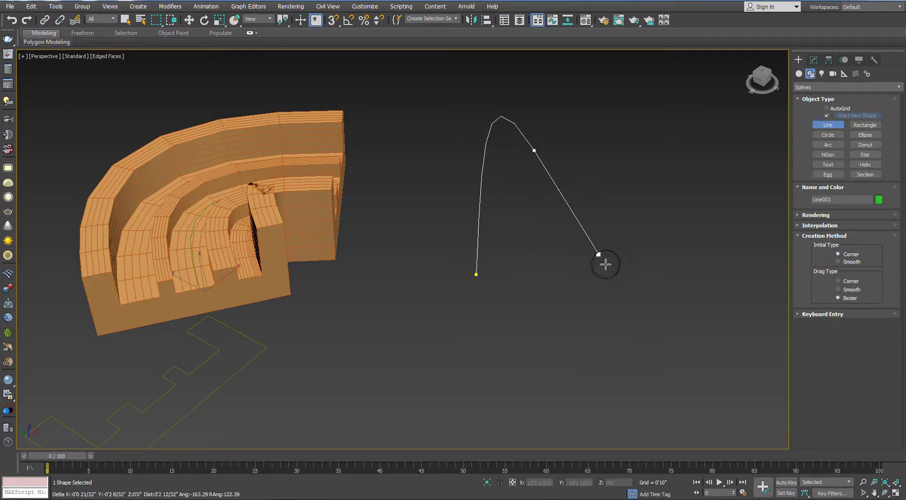
right_click(614, 288)
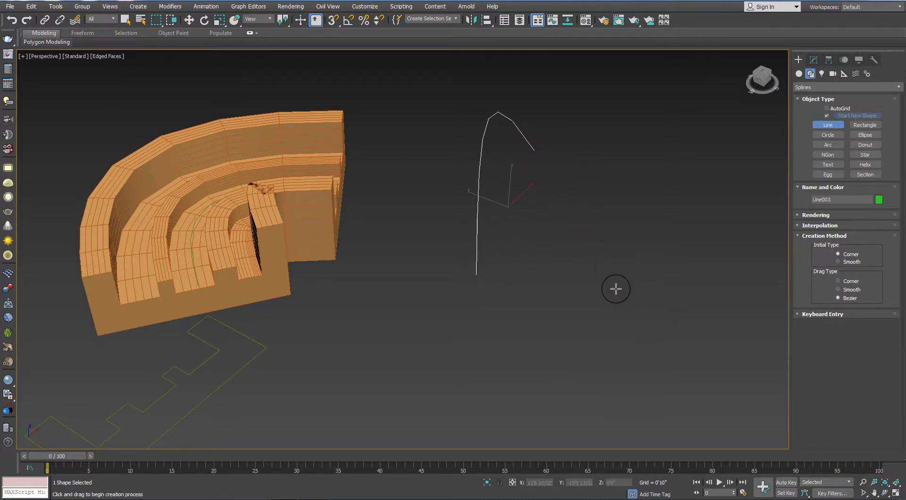
middle_click_drag(615, 288, 603, 281, "alt")
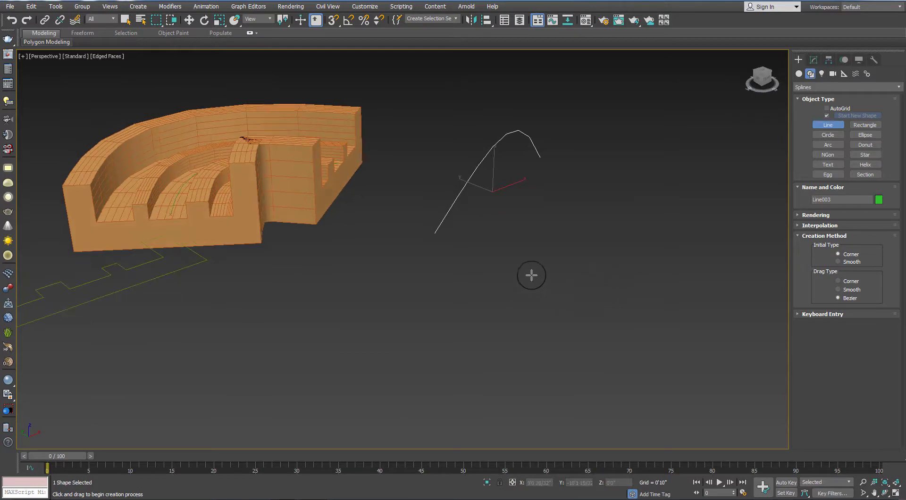
left_click_drag(531, 275, 538, 272)
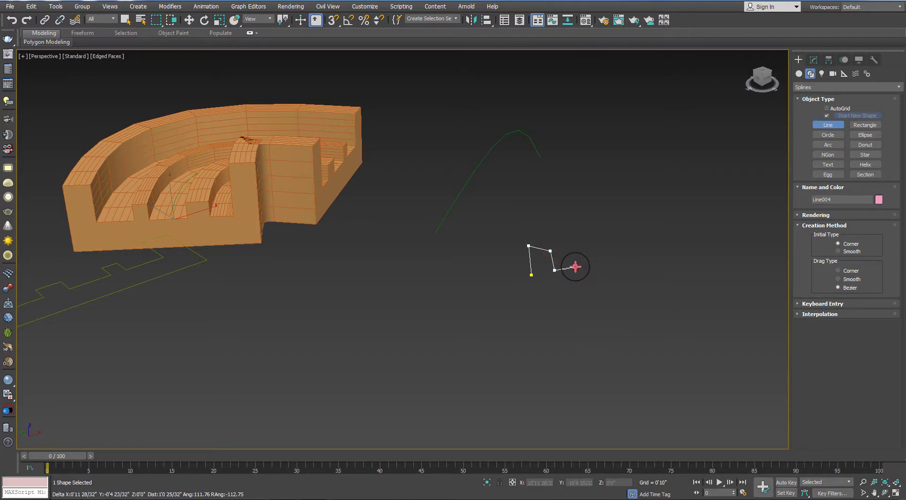
Step: Place the notched profile's corner points and close it into a loop, then stop drawing
left_click(603, 271)
left_click(630, 266)
left_click(624, 237)
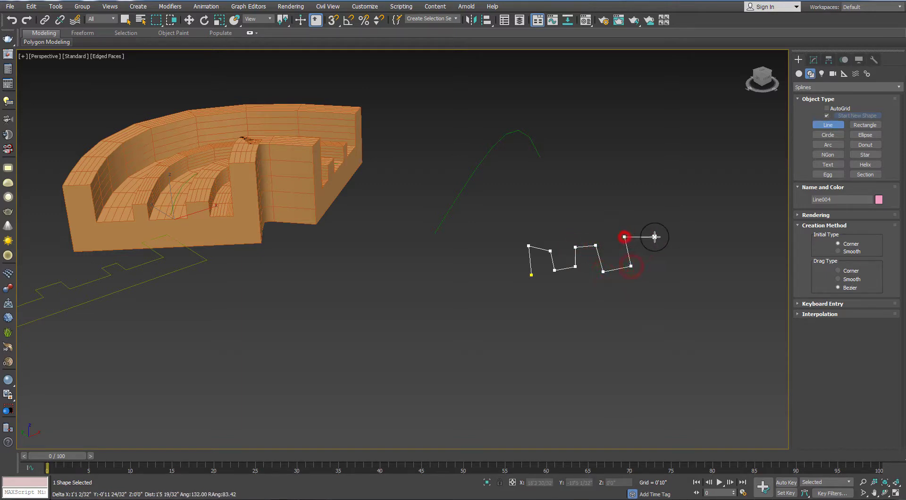
left_click(654, 237)
left_click(663, 284)
left_click(525, 308)
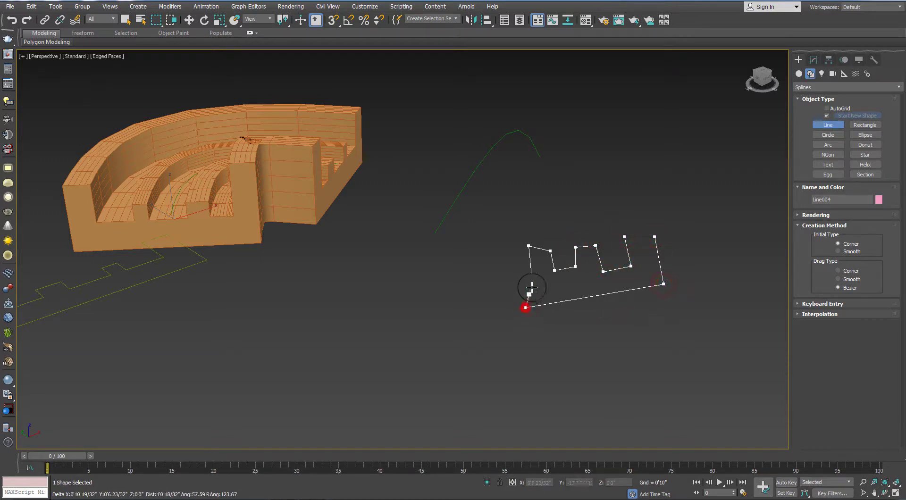
left_click(531, 273)
left_click(444, 278)
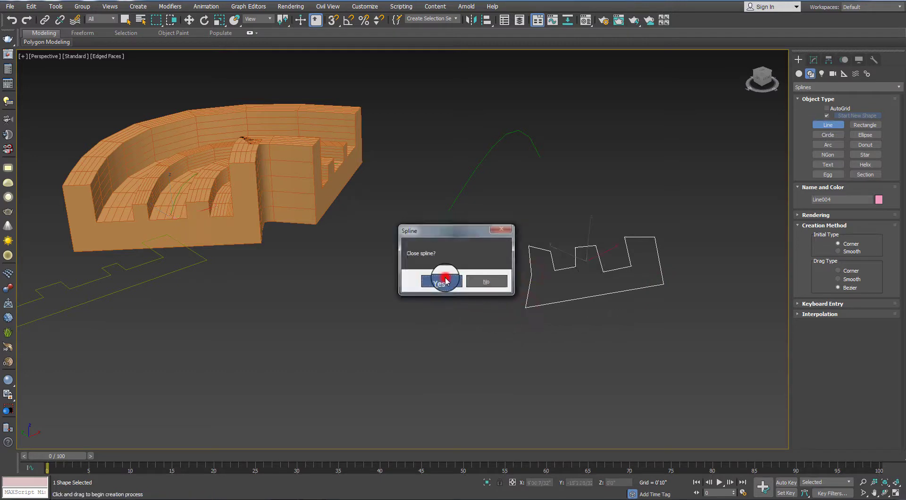
left_click(459, 196)
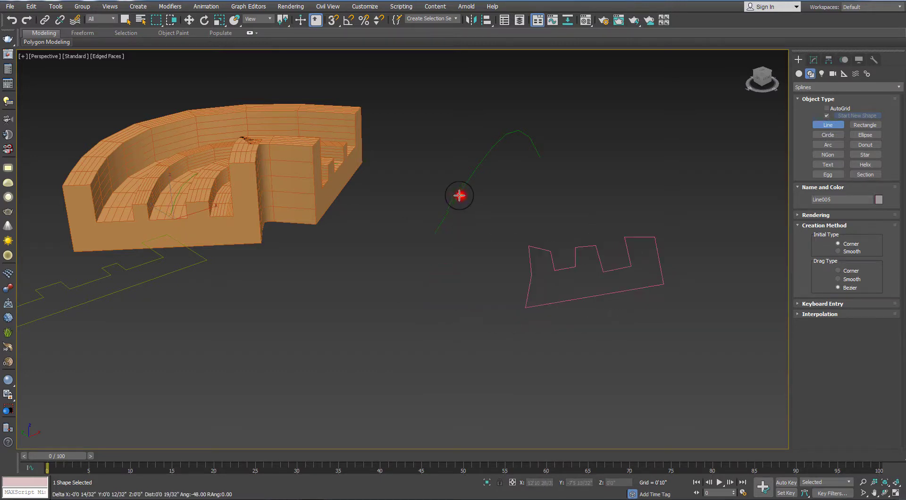
right_click(670, 166)
right_click(660, 168)
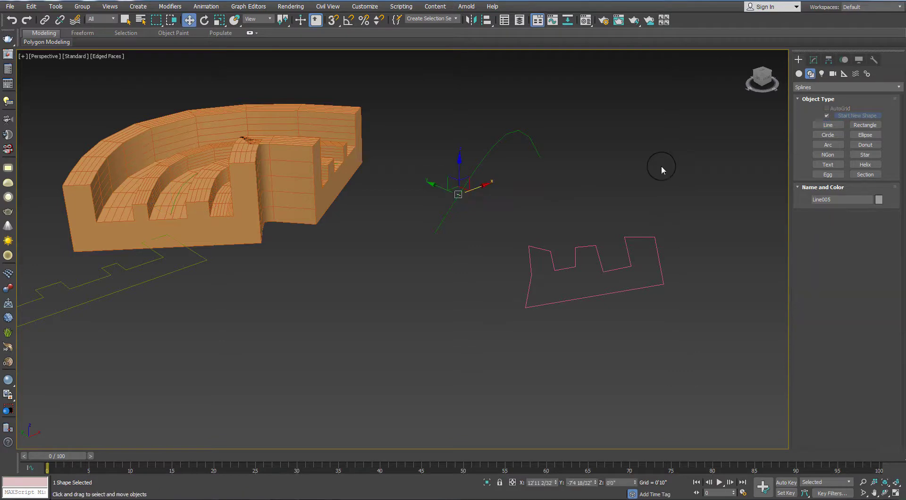
Step: Select the green arc and start a Compound Objects Loft from it
left_click(446, 215)
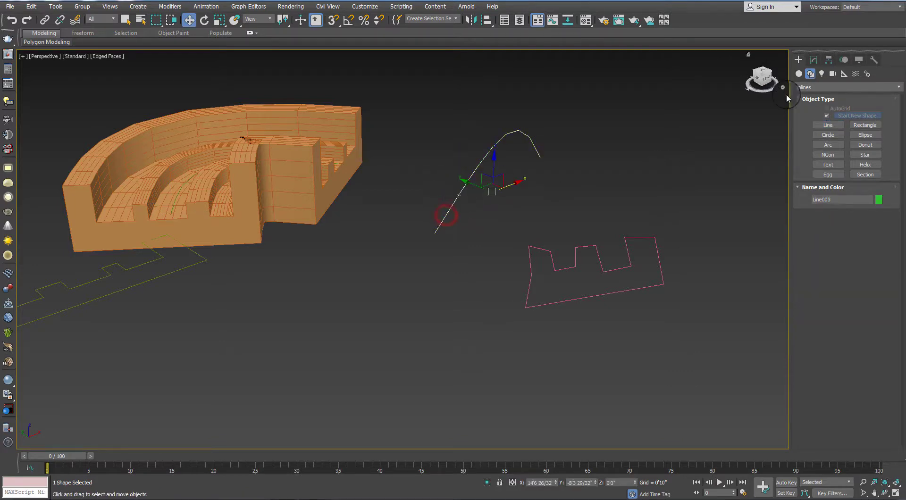
left_click(798, 60)
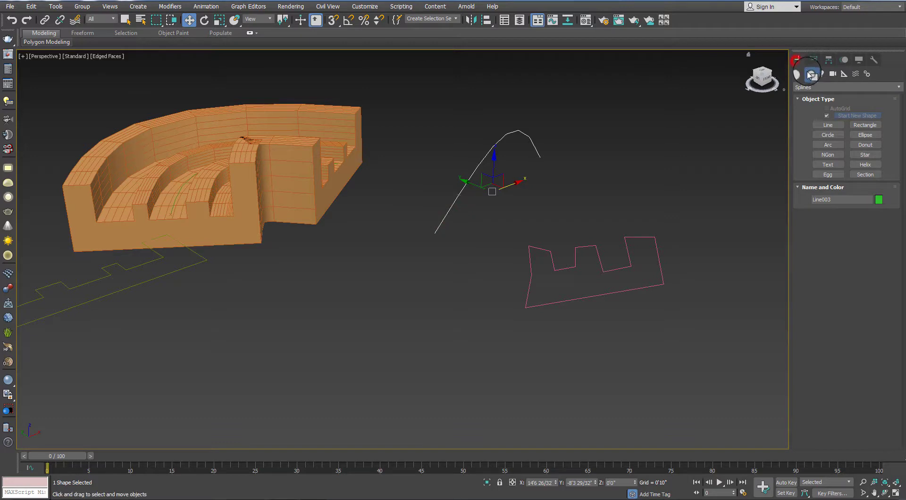
left_click(798, 74)
left_click(810, 88)
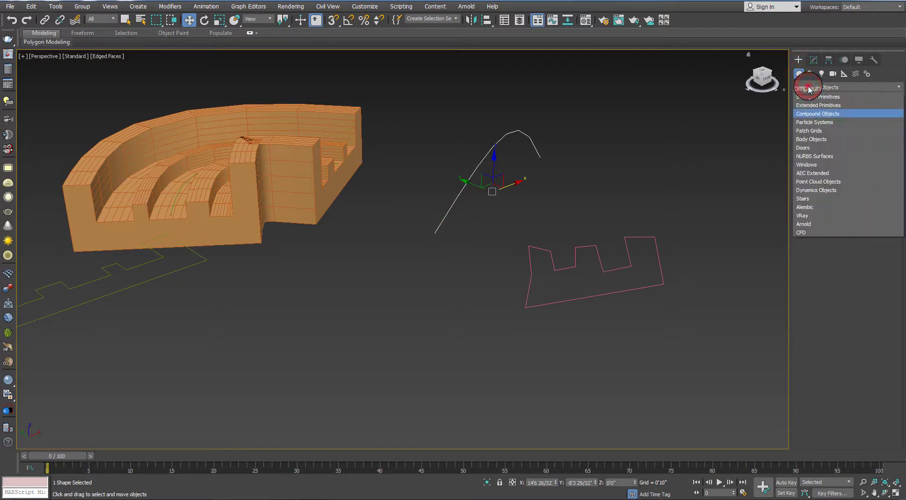
left_click(817, 114)
left_click(827, 157)
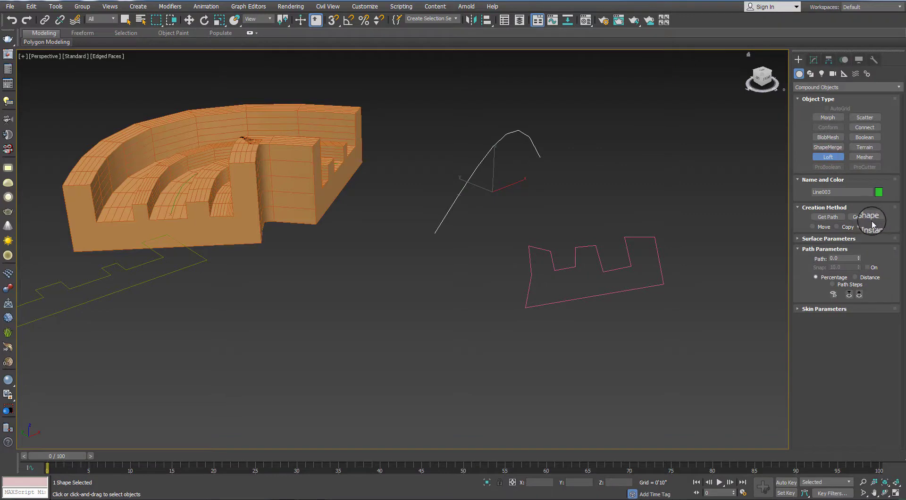
Step: Use Get Path to pick the notched outline, creating Loft002
left_click(832, 220)
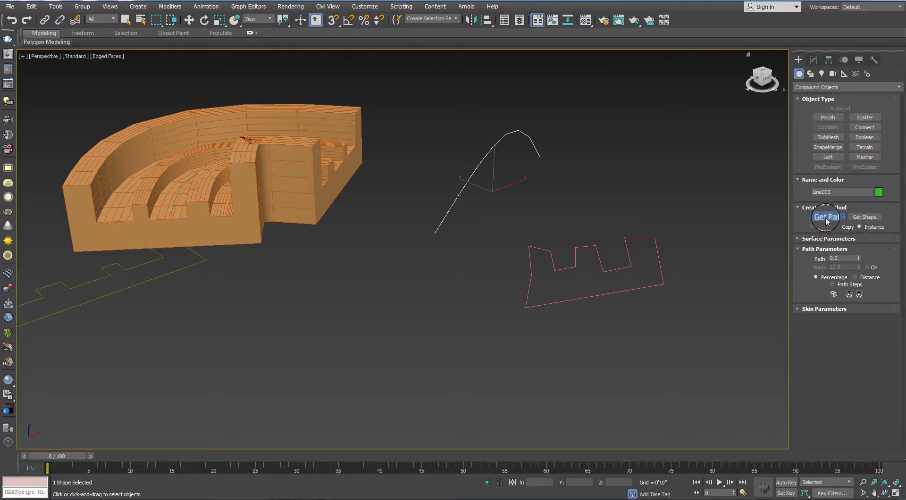
left_click(667, 271)
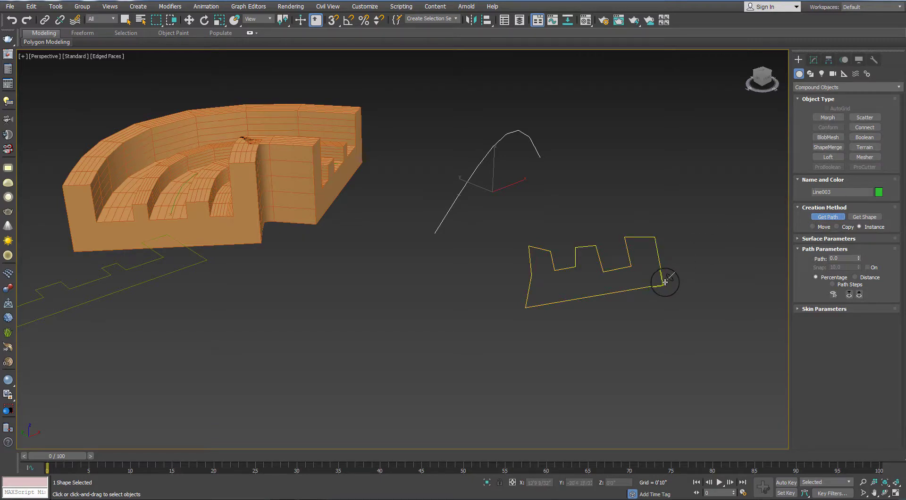
left_click(664, 282)
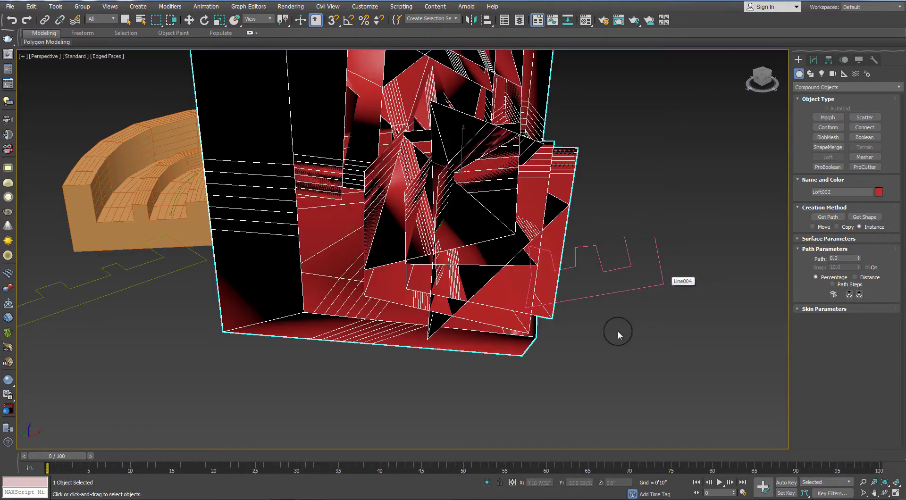
Step: Zoom out to view the distorted red Loft002, then delete it
scroll(598, 338, "down", 5)
scroll(609, 343, "down", 3)
mouse_move(609, 342)
middle_mouse_down()
mouse_move(471, 341)
mouse_move(475, 366)
mouse_move(544, 381)
mouse_move(567, 323)
mouse_move(539, 285)
mouse_move(471, 287)
mouse_move(465, 333)
mouse_move(499, 370)
mouse_move(572, 381)
mouse_move(547, 324)
mouse_move(491, 299)
mouse_move(451, 313)
mouse_move(482, 379)
mouse_move(530, 359)
mouse_move(396, 303)
mouse_move(392, 270)
middle_mouse_up()
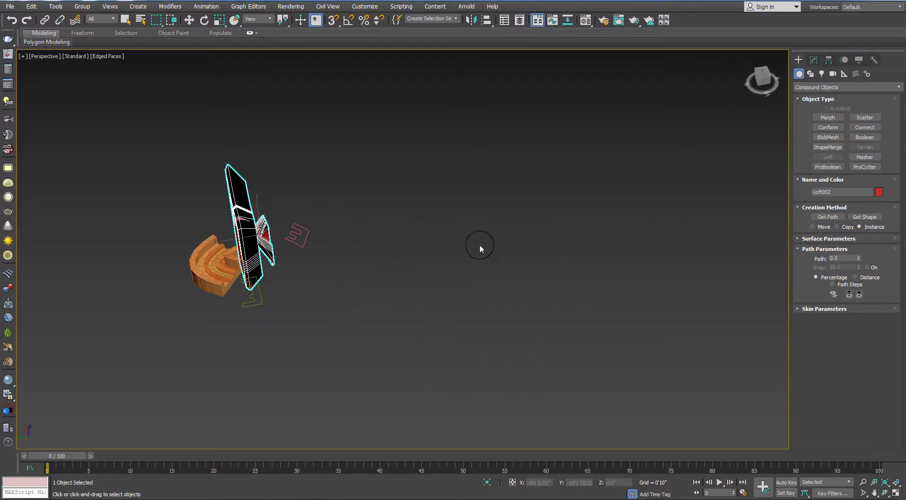
mouse_move(479, 244)
middle_mouse_down()
mouse_move(323, 275)
mouse_move(374, 296)
middle_mouse_up()
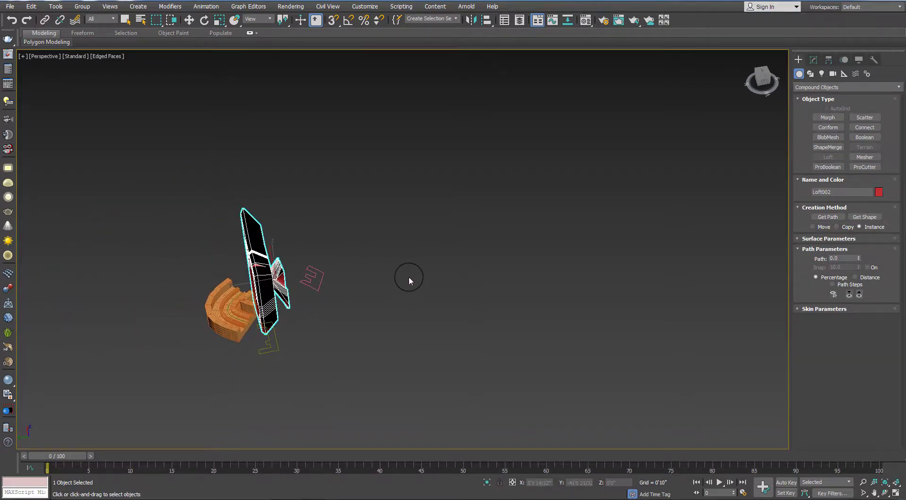
key("w")
key("Delete")
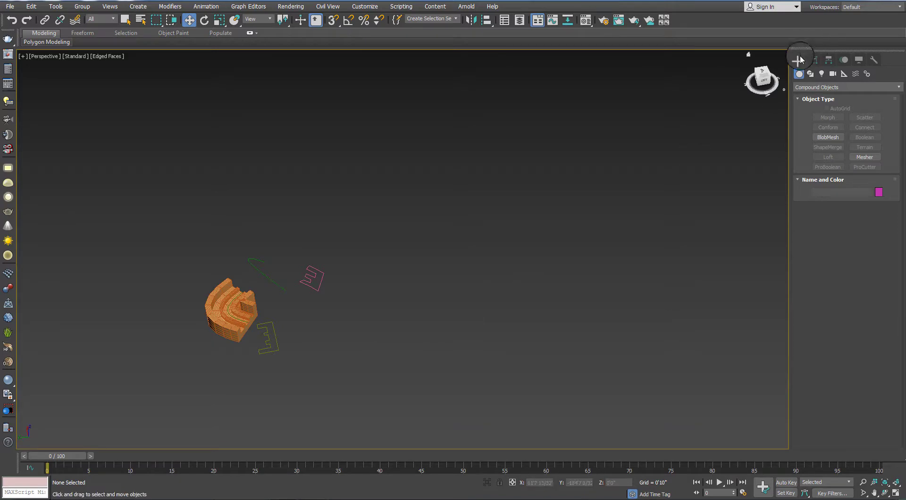
Step: Orbit and zoom the view, then select Loft001 and open its Modify parameters
mouse_move(236, 333)
middle_mouse_down("alt")
mouse_move(380, 338)
mouse_move(293, 239)
middle_mouse_up("alt")
scroll(293, 241, "up", 2)
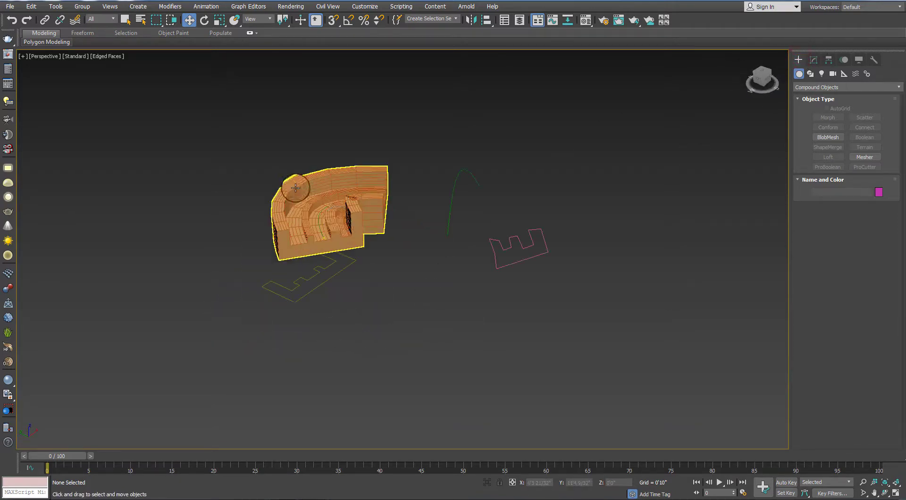
scroll(293, 241, "up", 2)
scroll(293, 241, "up", 5)
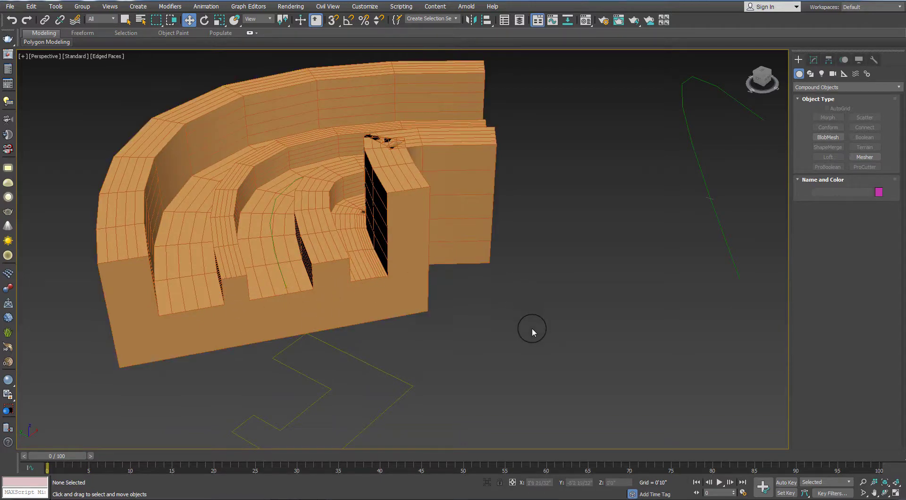
mouse_move(531, 330)
middle_mouse_down("alt")
mouse_move(480, 329)
mouse_move(437, 240)
mouse_move(425, 253)
mouse_move(449, 275)
middle_mouse_up("alt")
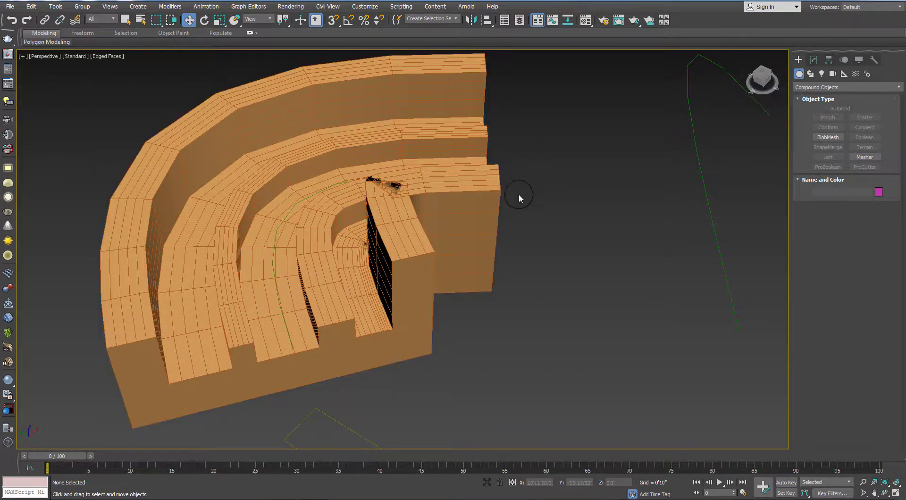
left_click(427, 255)
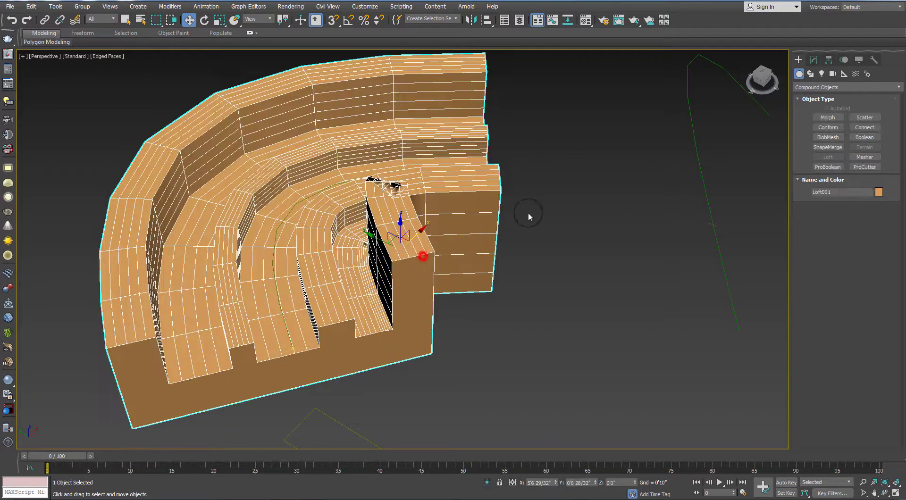
left_click(811, 60)
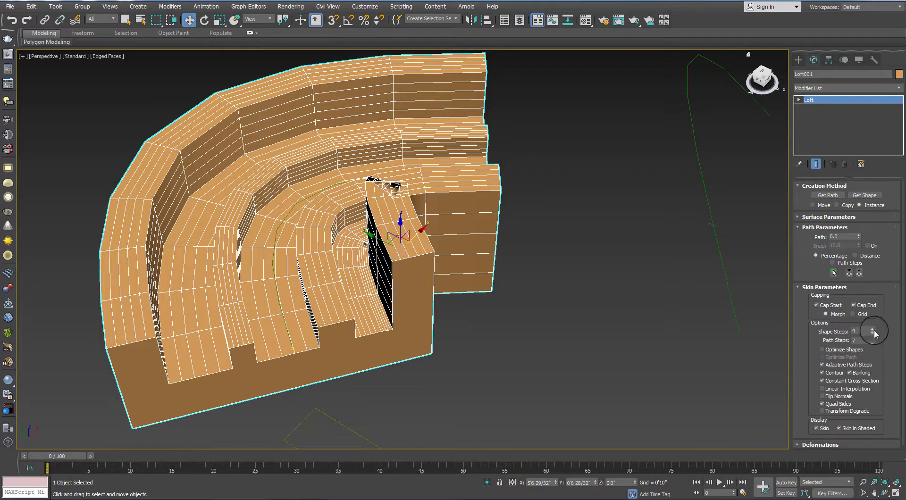
Step: Change Shape Steps from 4 down to 1 and up to 6, then deselect and orbit
left_click(872, 334)
left_click(873, 334)
left_click(872, 334)
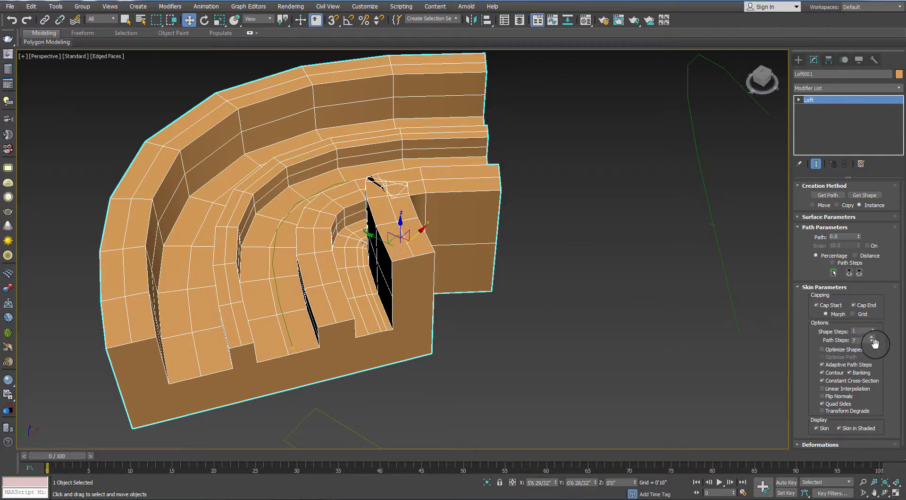
left_click_drag(874, 332, 862, 330)
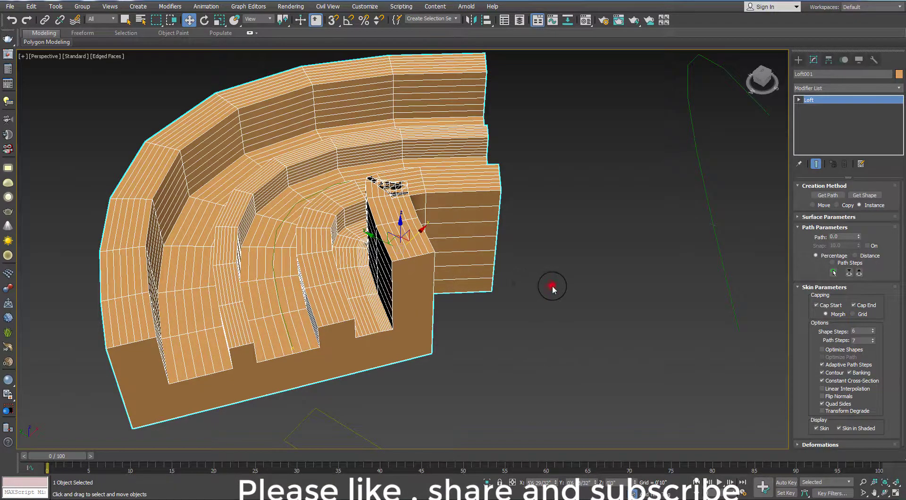
left_click(551, 285)
scroll(556, 286, "down", 5)
mouse_move(563, 285)
middle_mouse_down("alt")
mouse_move(415, 236)
mouse_move(457, 217)
mouse_move(381, 217)
middle_mouse_up("alt")
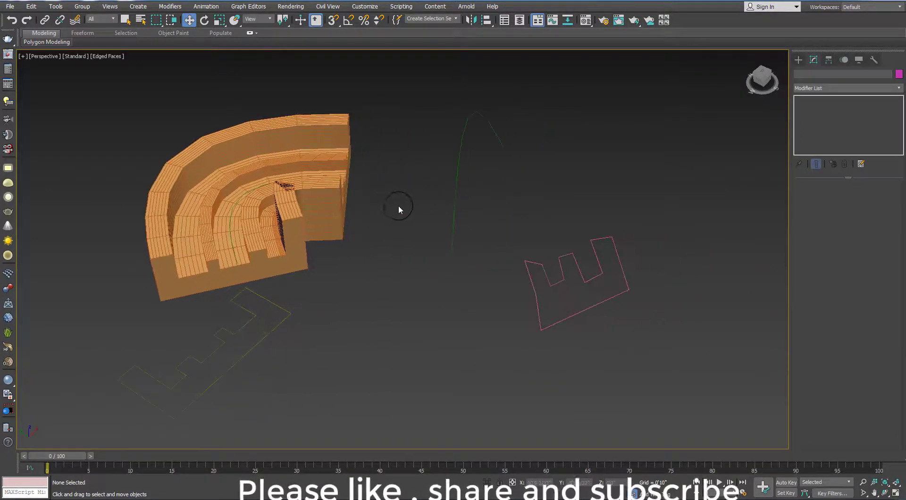